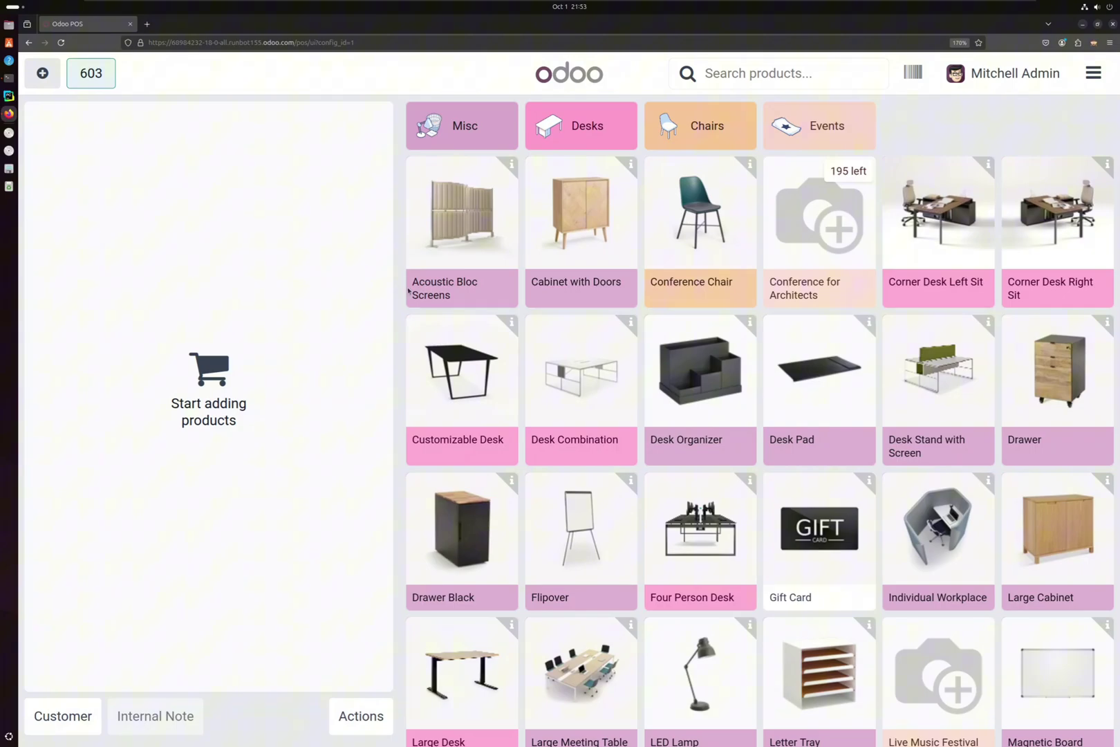
# Add one Customizable Desk (Steel, White, $750) and browse customers without choosing one.
pyautogui.click(445, 368)
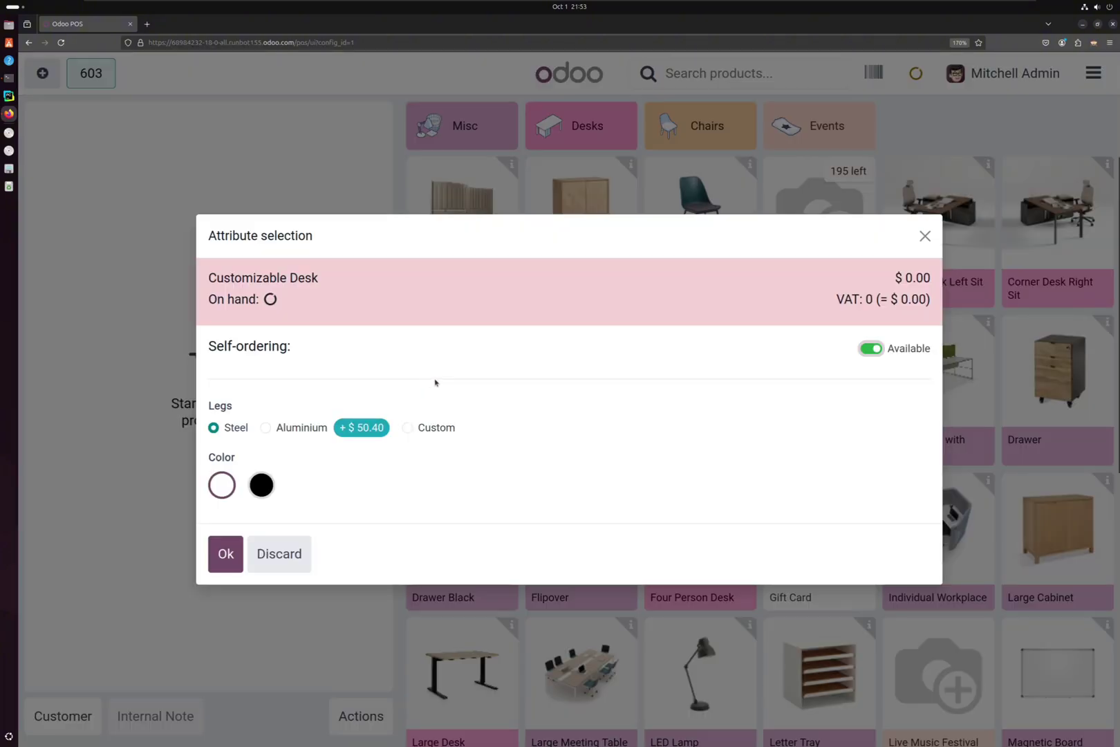
pyautogui.click(221, 559)
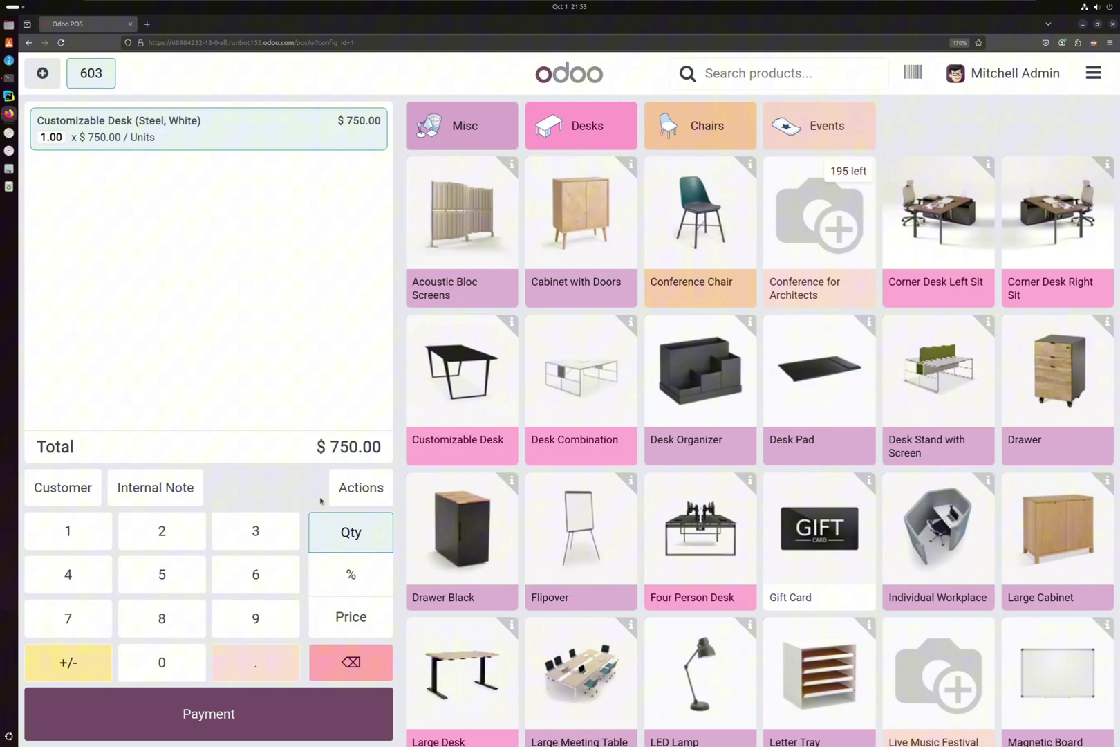
pyautogui.click(52, 497)
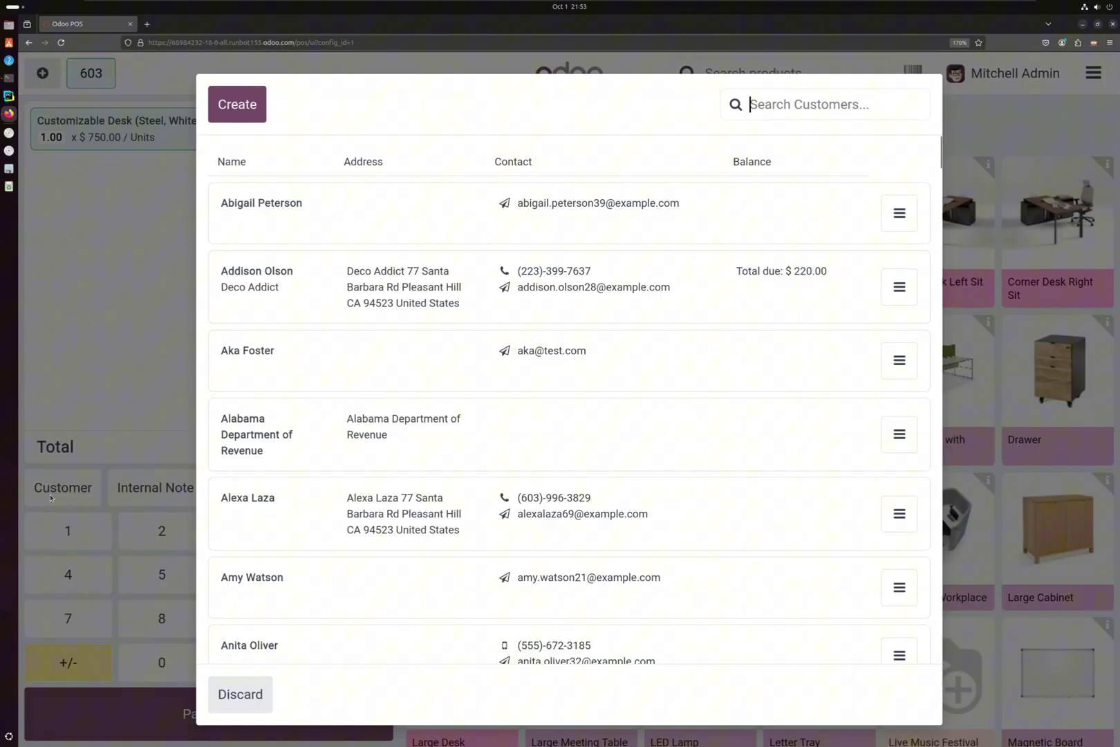
pyautogui.scroll(-5, 455, 473)
pyautogui.scroll(-3, 357, 525)
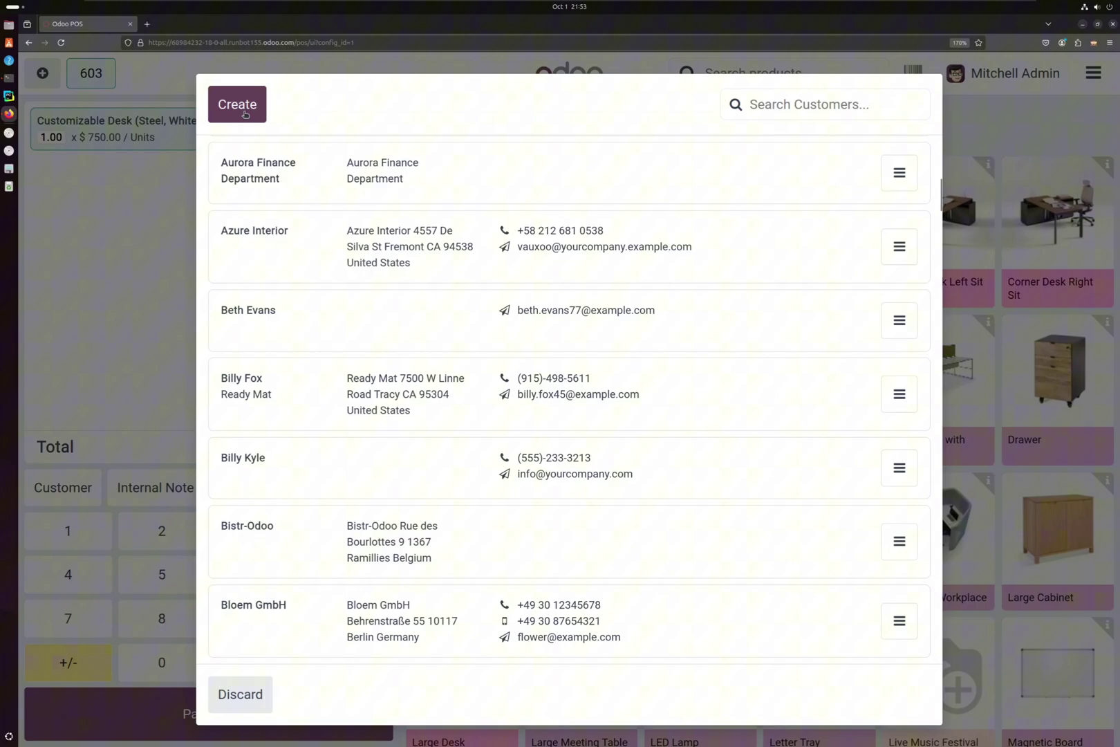
pyautogui.click(240, 694)
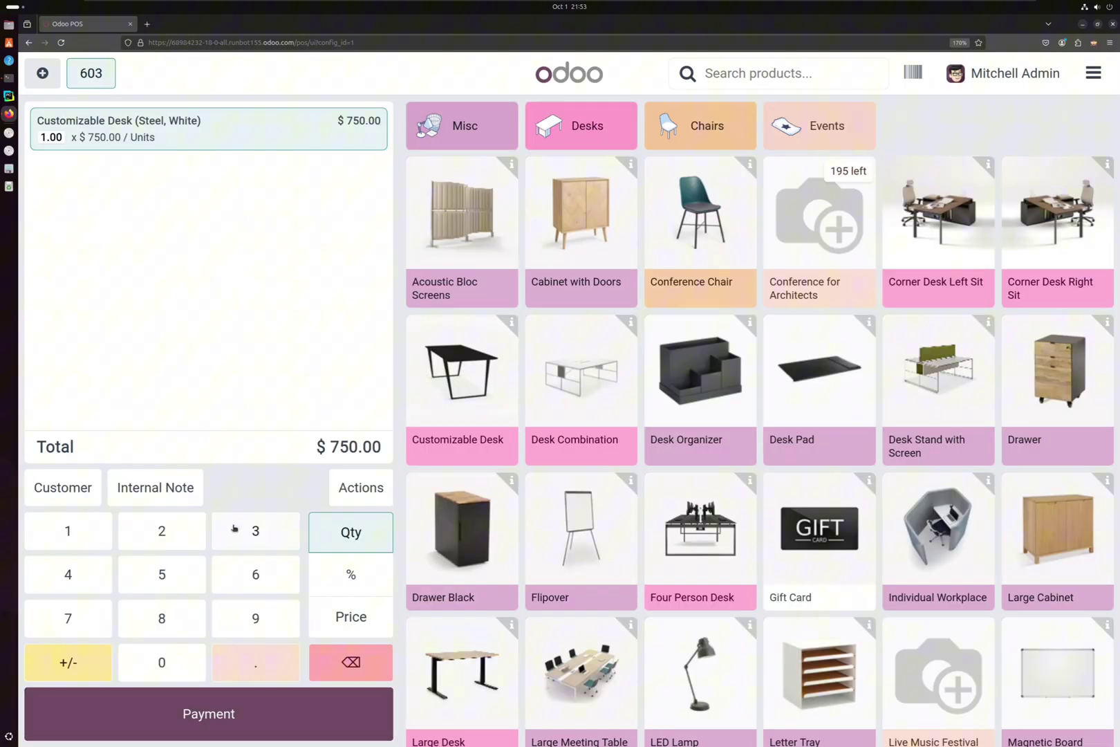
# Apply the To Serve, Emergency and No Dressing internal note tags to the $750 desk line.
pyautogui.click(155, 491)
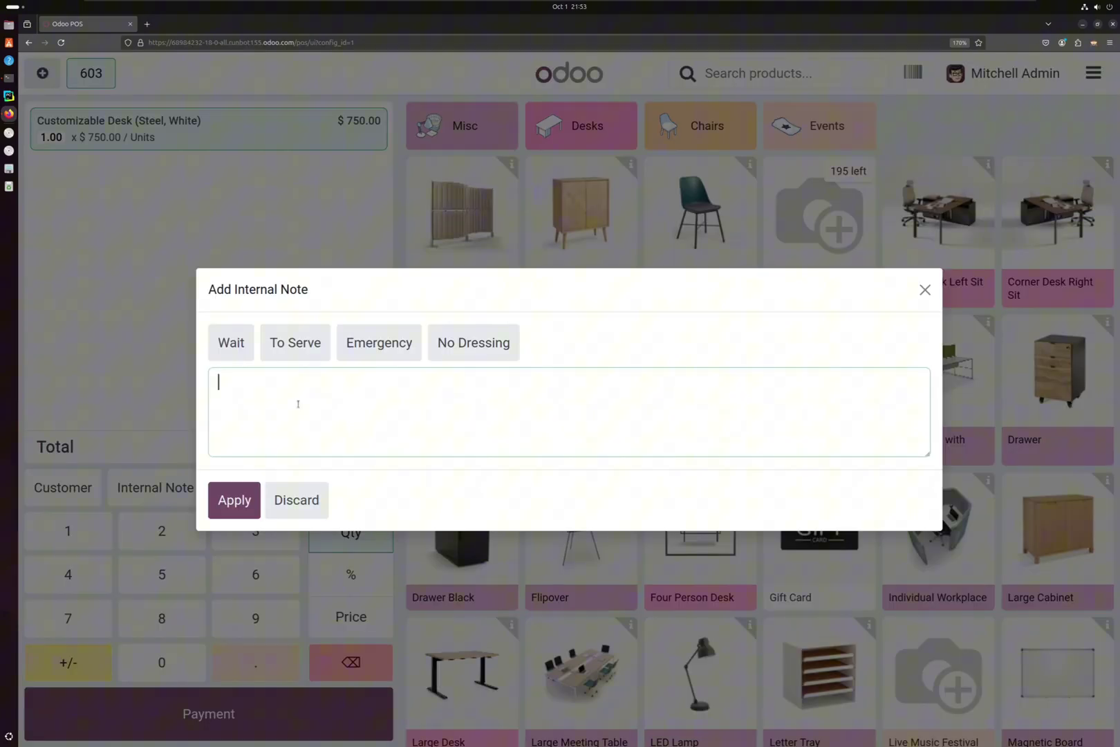
pyautogui.click(283, 348)
pyautogui.click(368, 346)
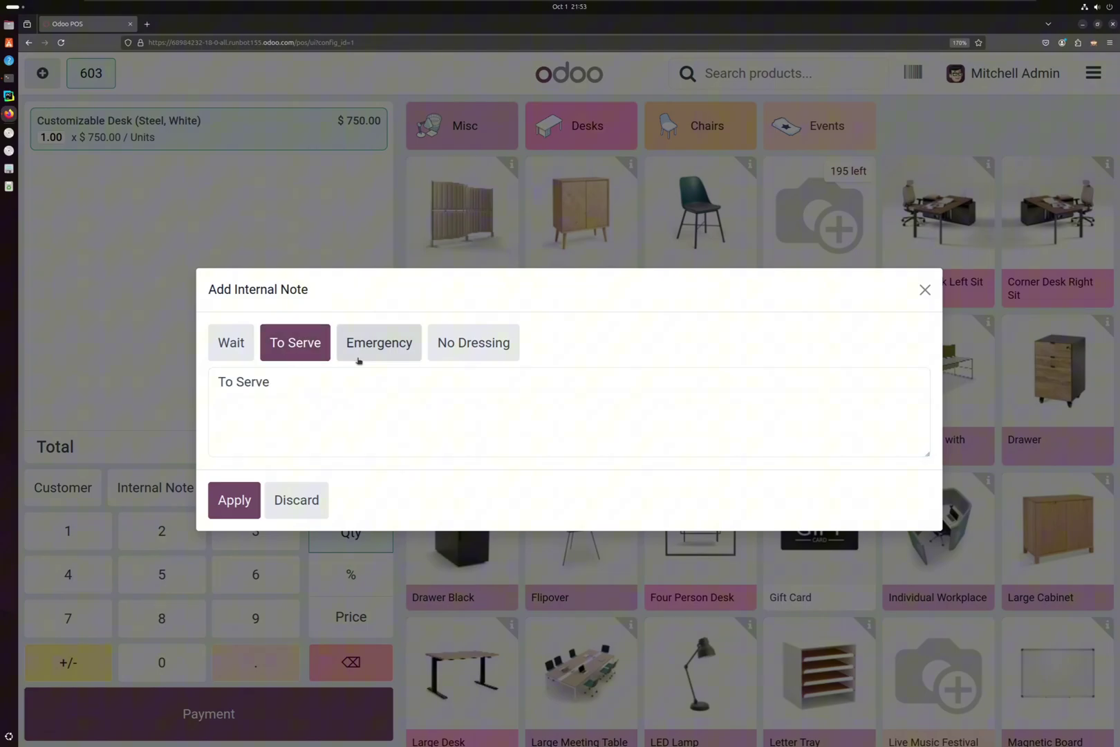
pyautogui.click(432, 353)
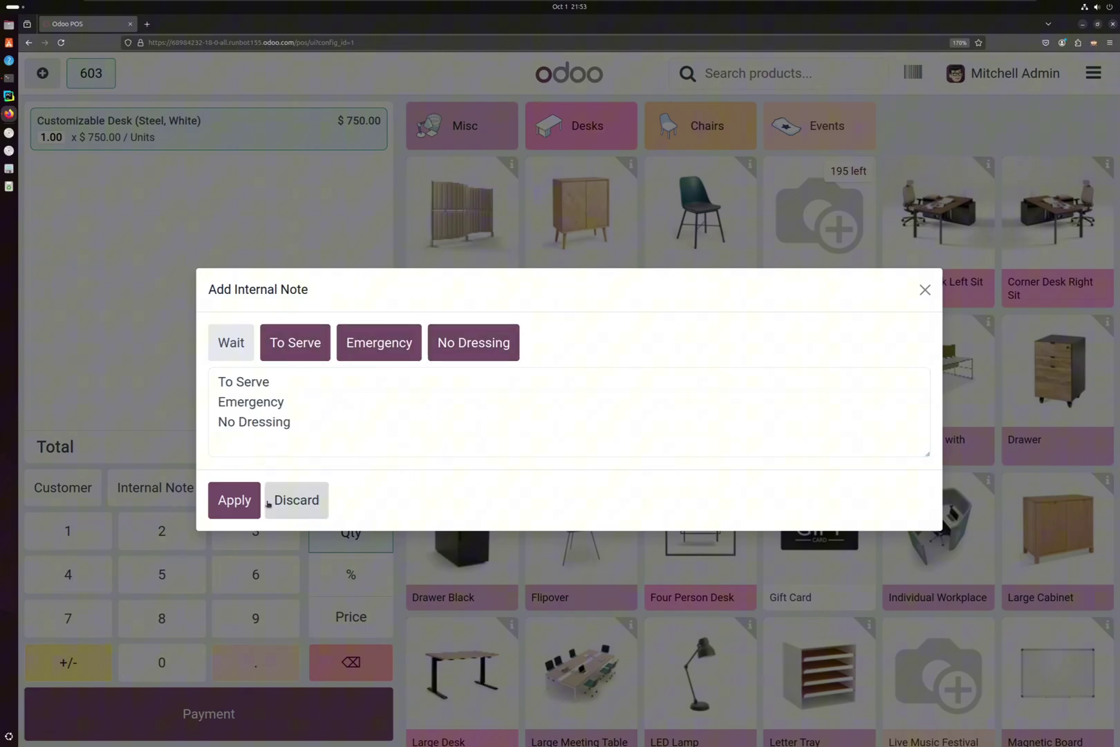
pyautogui.click(235, 500)
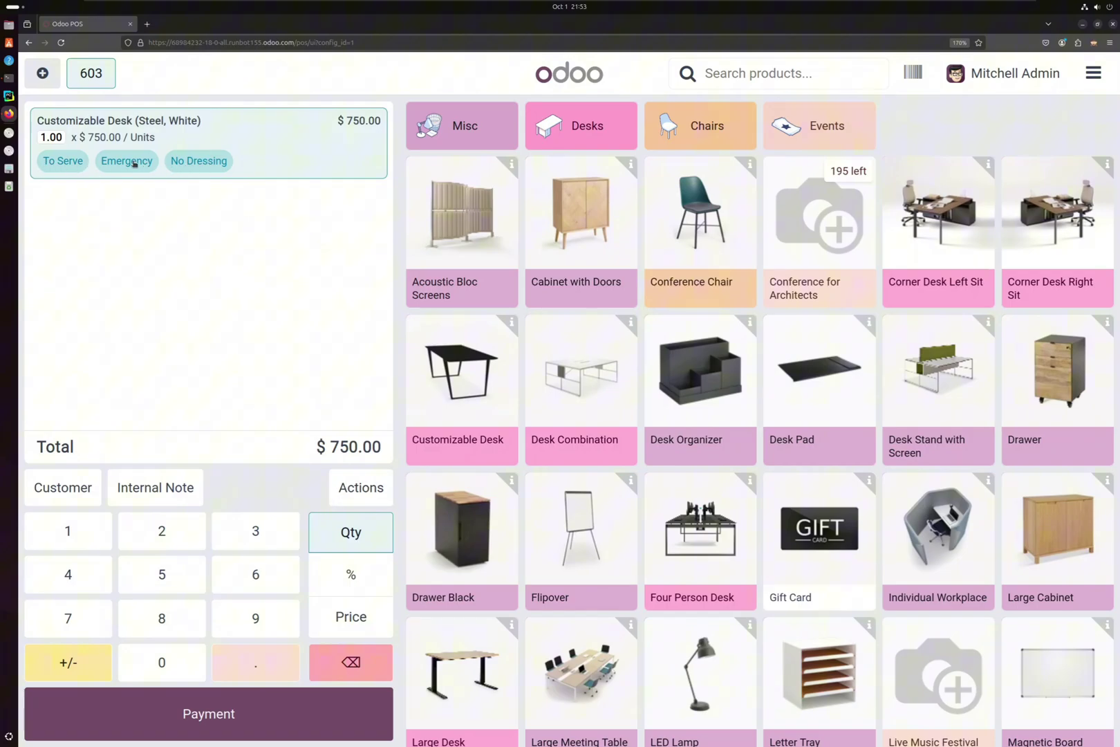
# Attach the general note 'general note' to the order, correcting a stray letter.
pyautogui.click(360, 486)
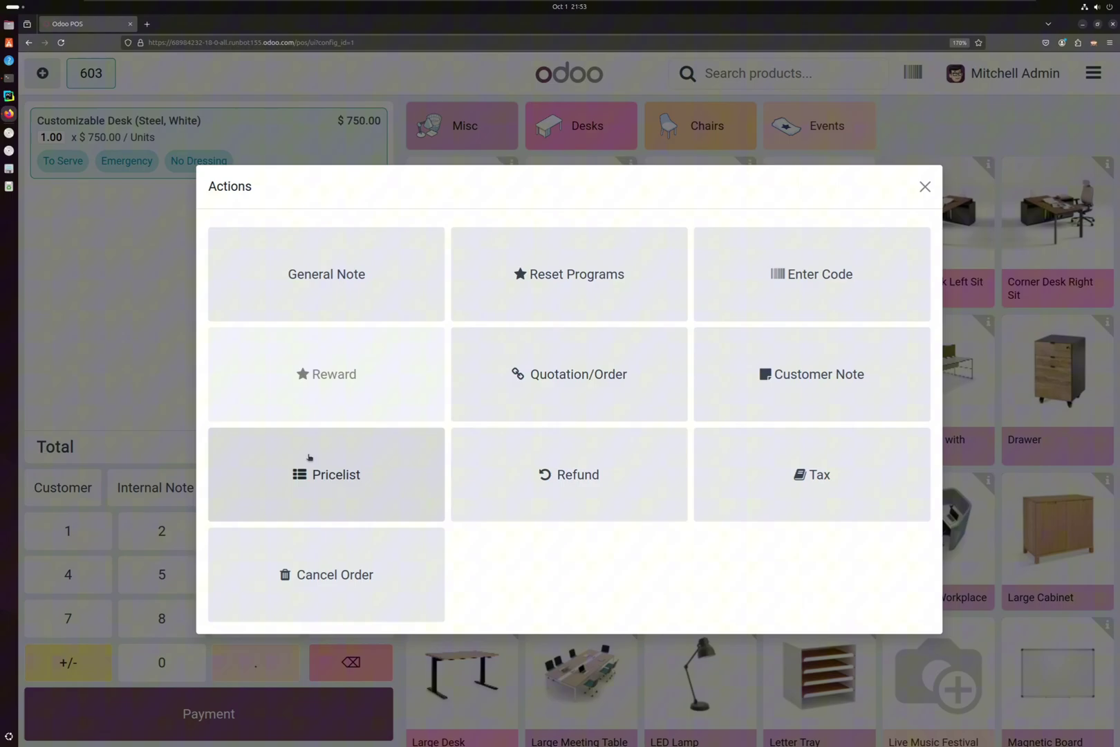
pyautogui.click(344, 278)
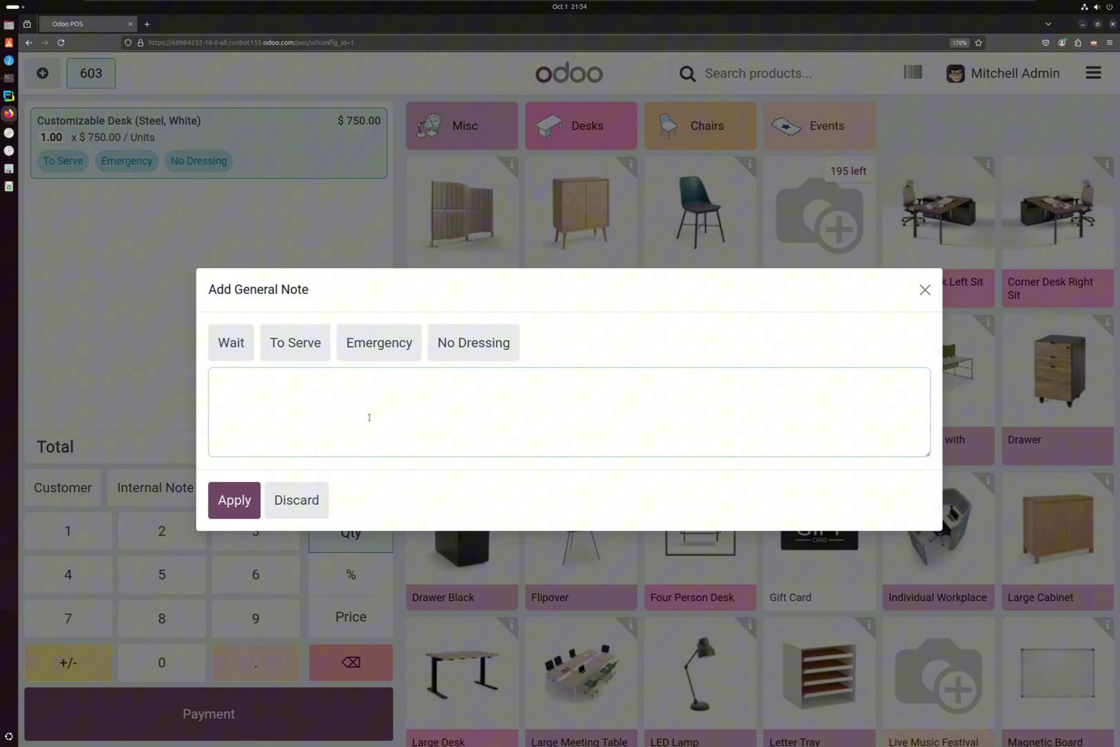
pyautogui.write('general ')
pyautogui.write('note')
pyautogui.press('BackSpace')
pyautogui.click(234, 499)
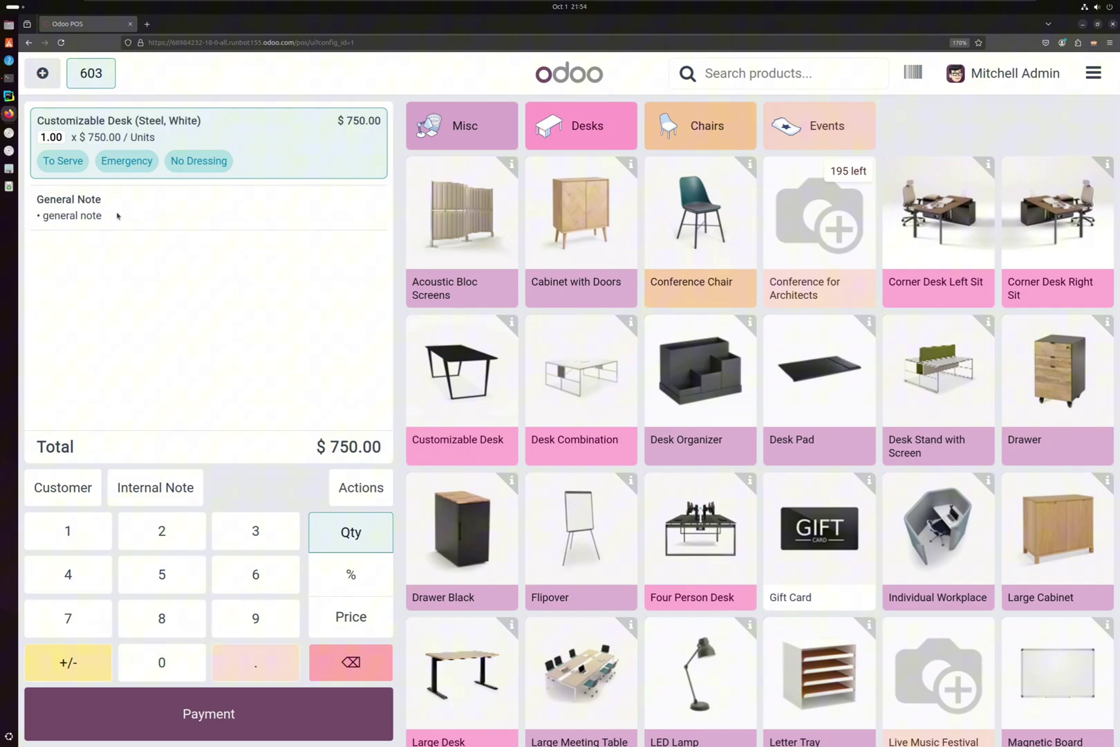
# Put the customer note 'customer note' on the desk line, then deselect the line.
pyautogui.click(360, 487)
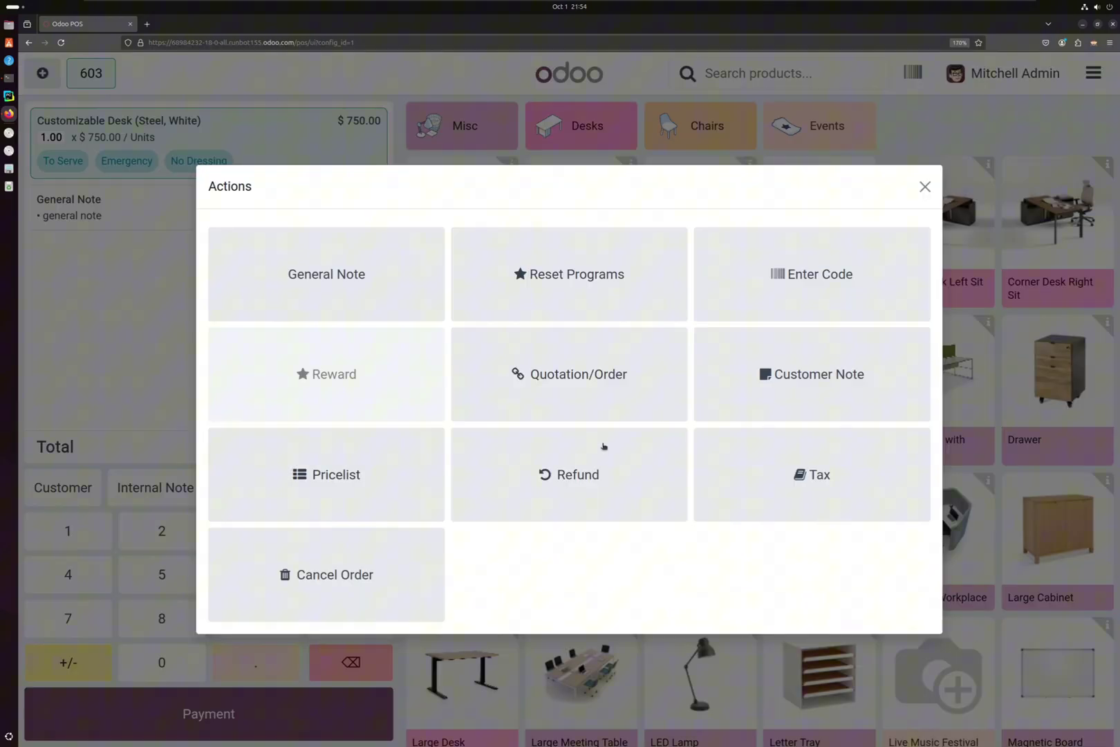
pyautogui.click(775, 398)
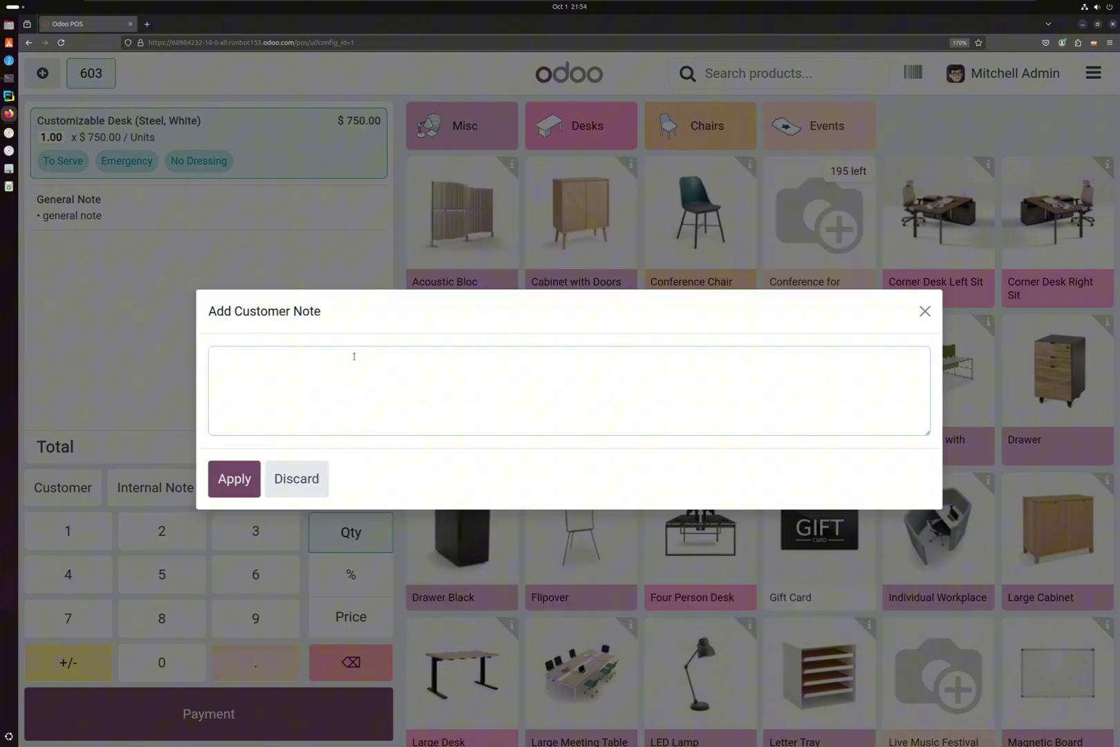
pyautogui.write('customer no')
pyautogui.write('te')
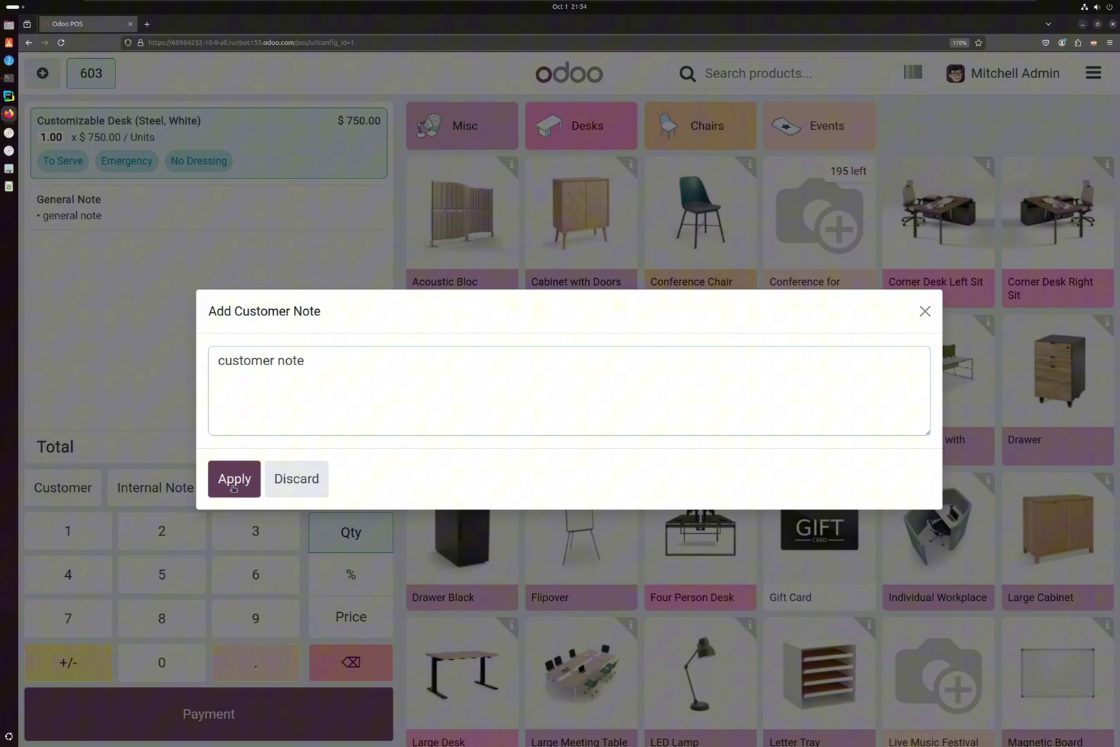
pyautogui.click(234, 479)
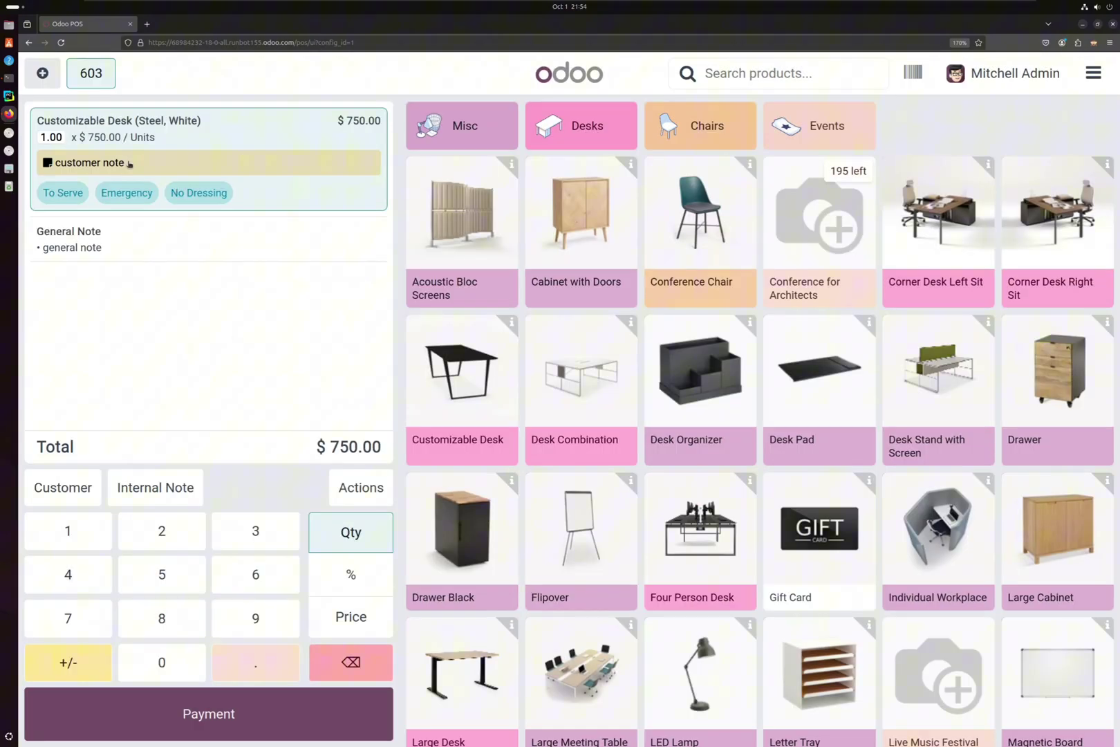
pyautogui.click(203, 343)
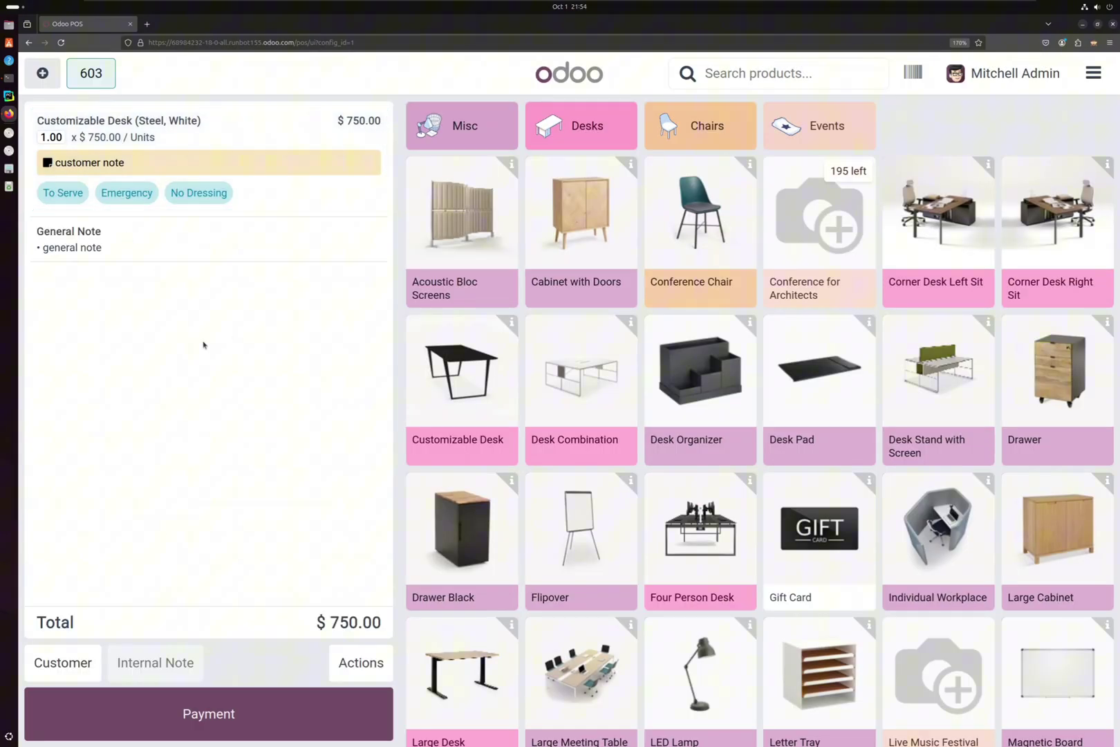
pyautogui.click(355, 666)
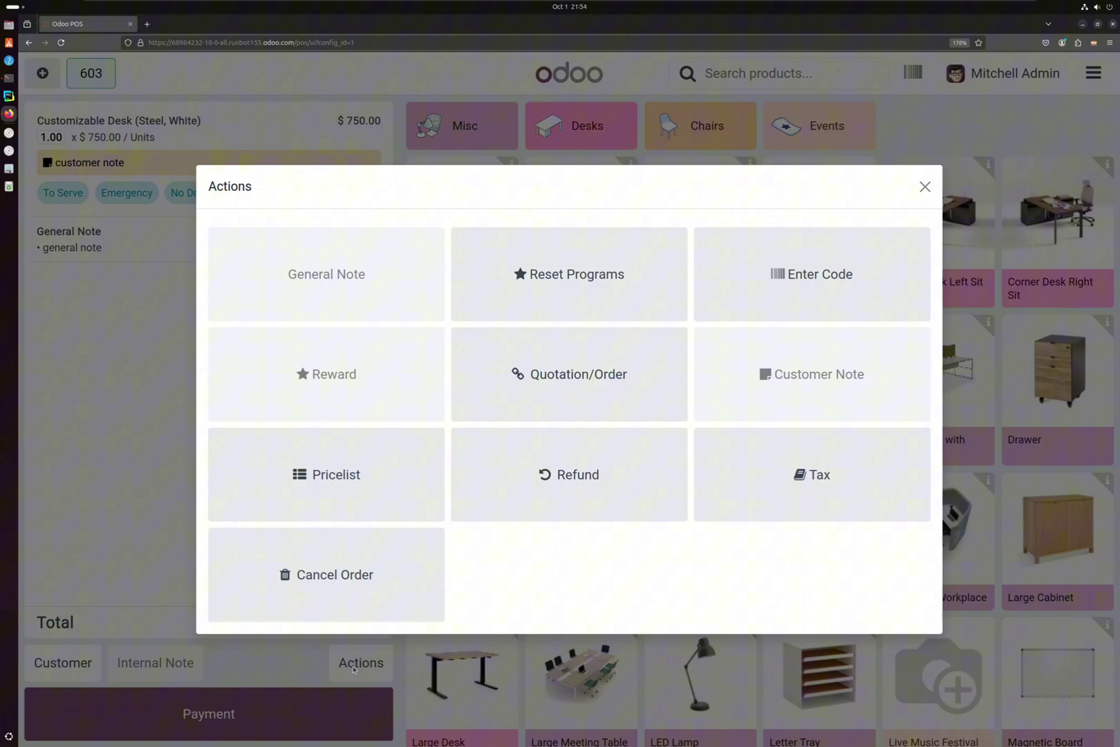
pyautogui.click(802, 277)
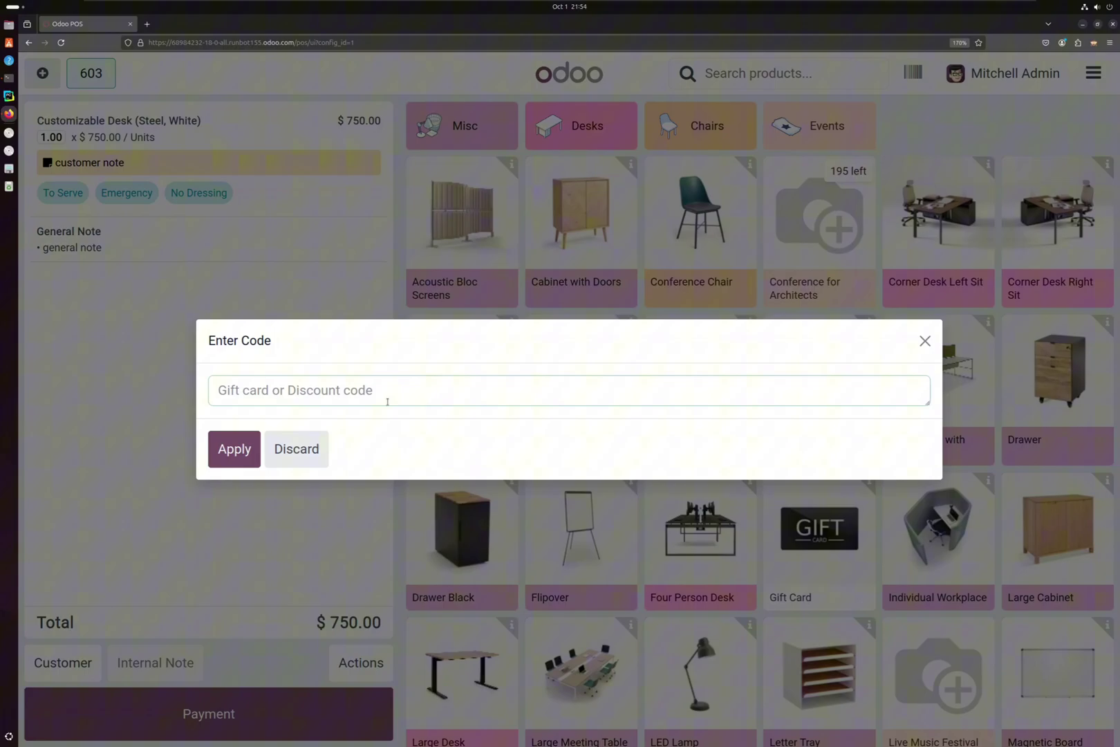
pyautogui.write('3545435')
pyautogui.click(234, 448)
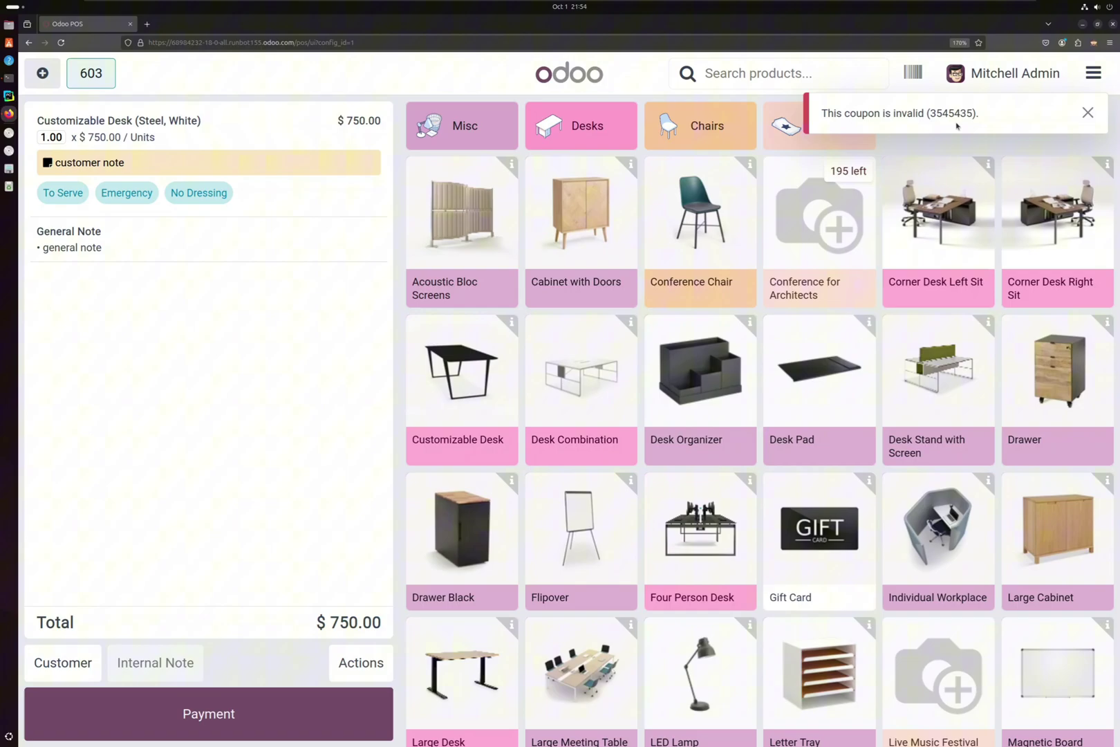
pyautogui.click(1088, 112)
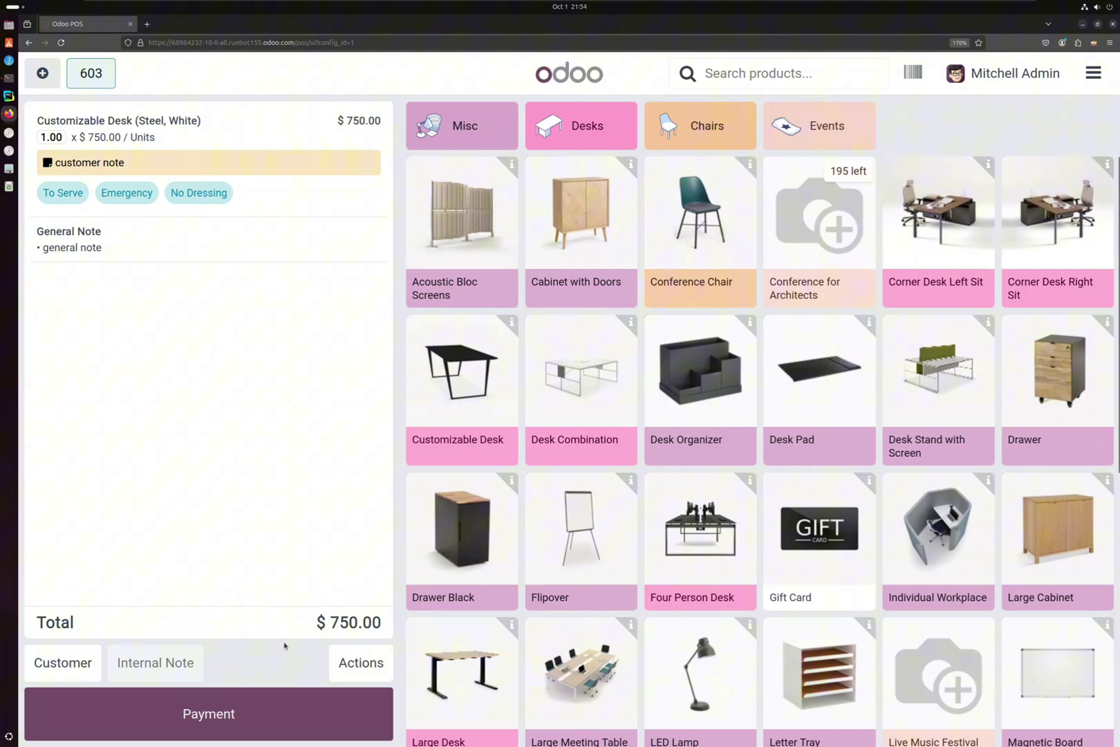
# Review the pricelist options and close them, keeping Default Price on the $750 order.
pyautogui.click(355, 666)
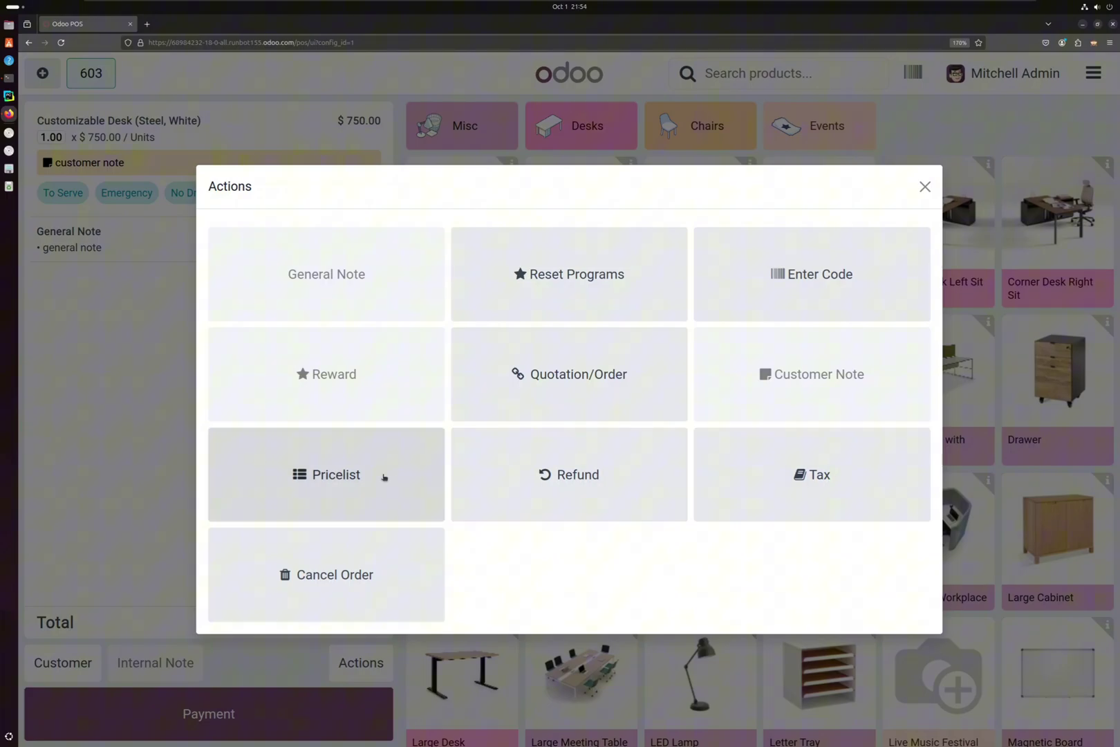
pyautogui.click(383, 477)
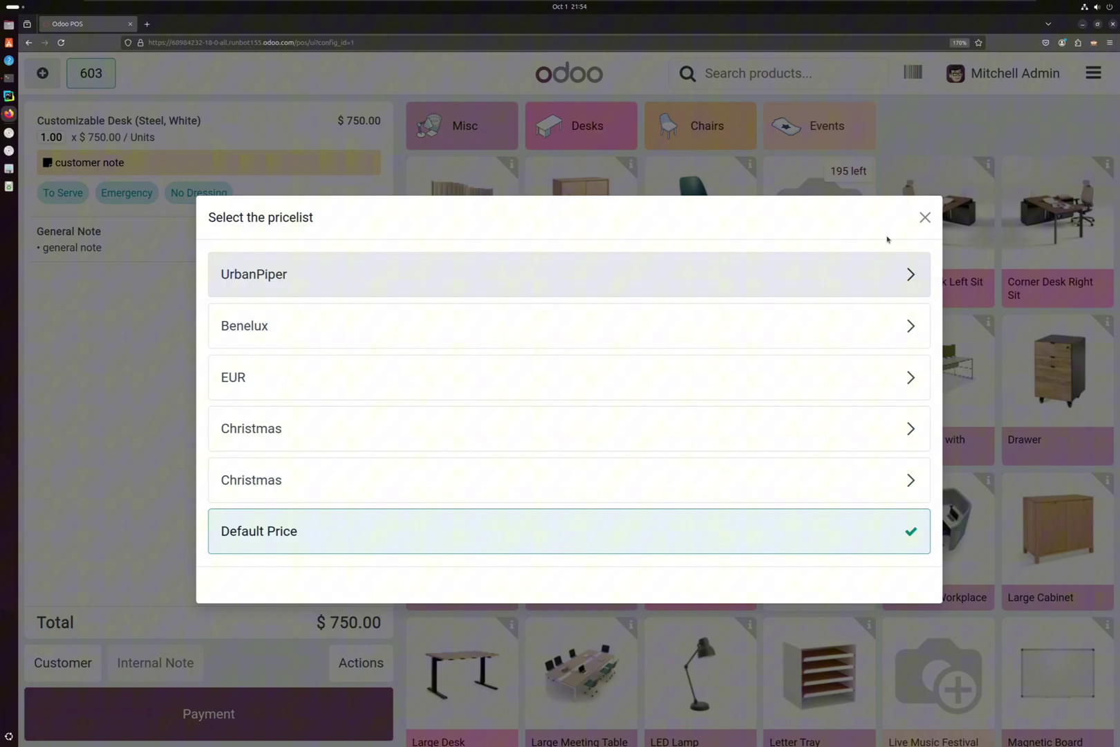
pyautogui.click(924, 217)
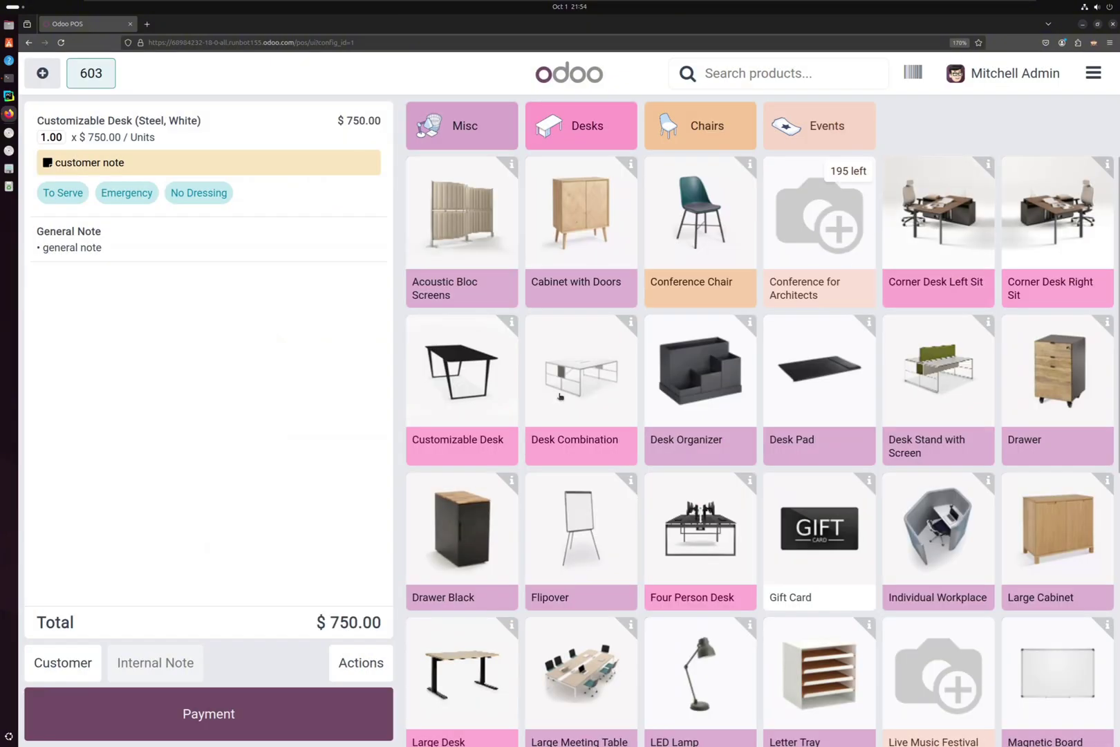
# Pay the full $750.00 in cash, validate, and begin new empty order 604.
pyautogui.click(213, 725)
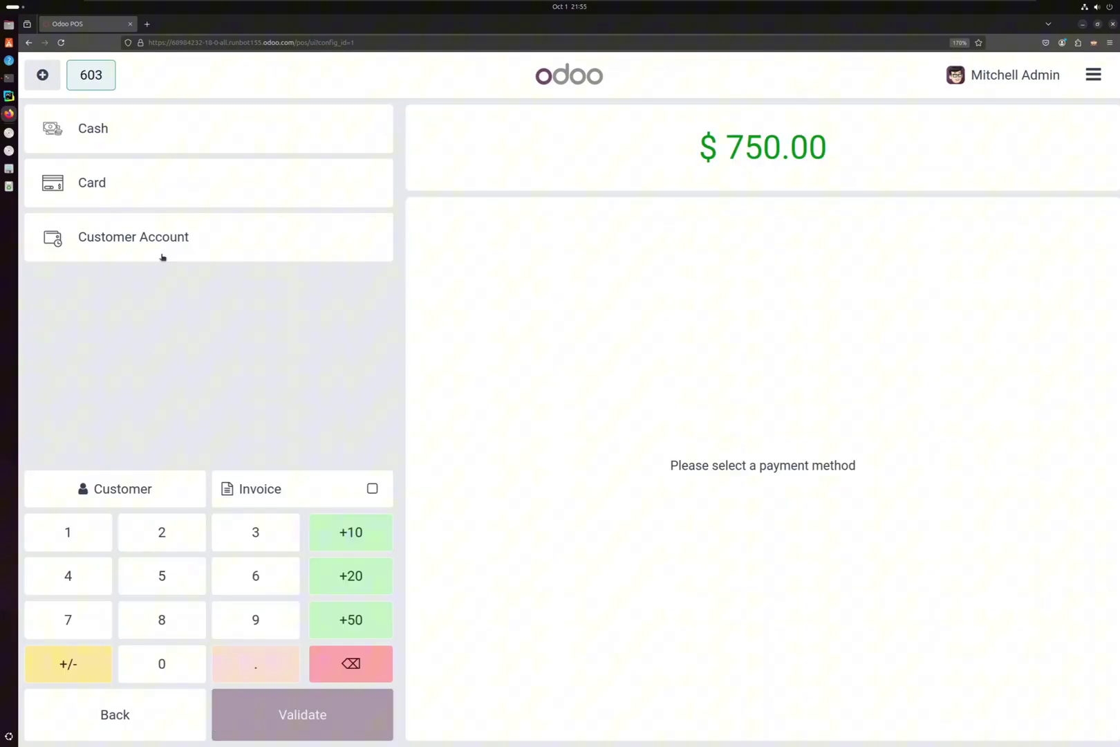
pyautogui.click(179, 139)
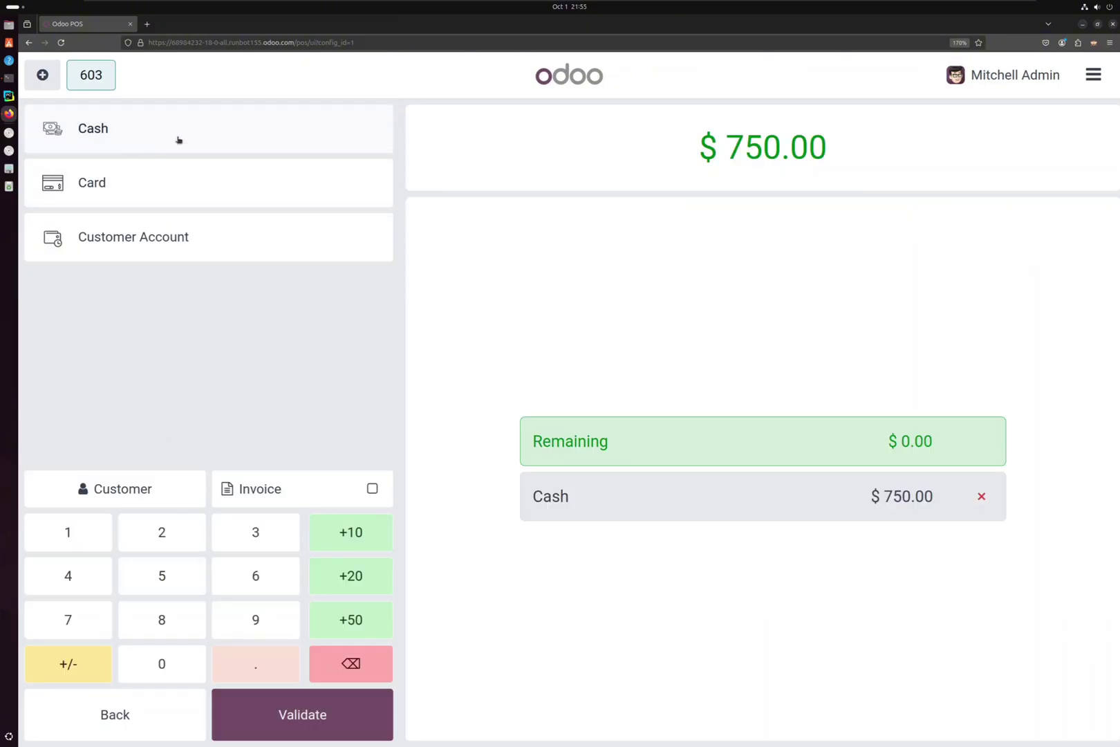
pyautogui.click(310, 712)
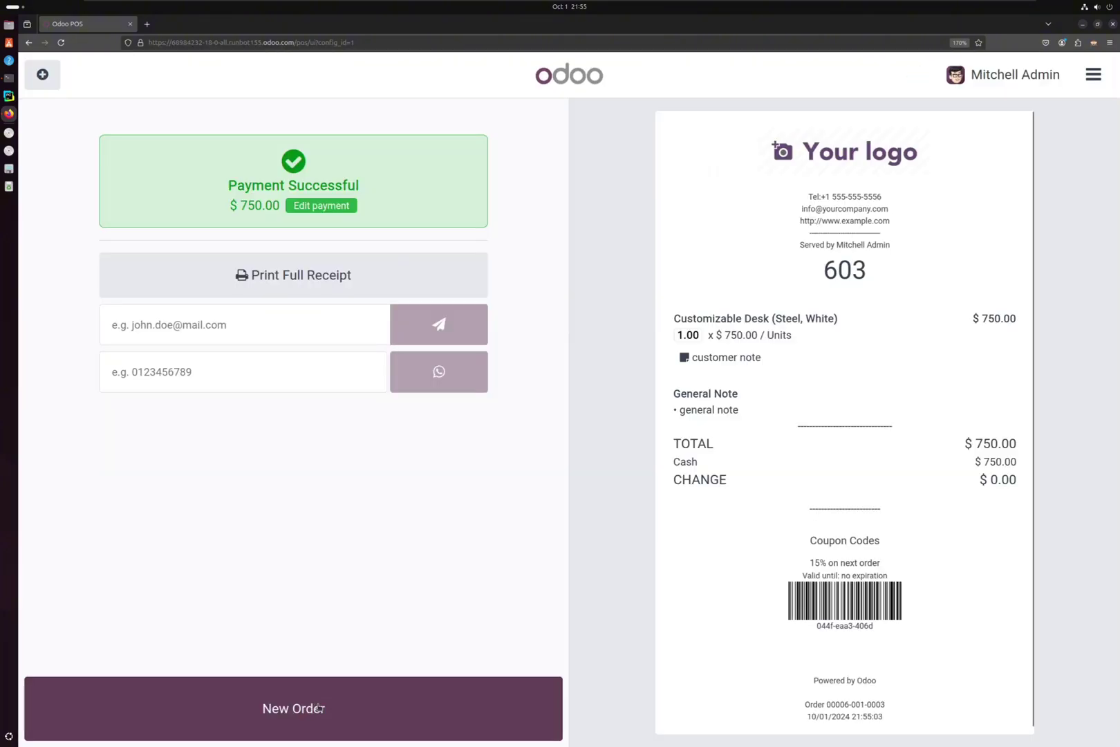
pyautogui.click(315, 710)
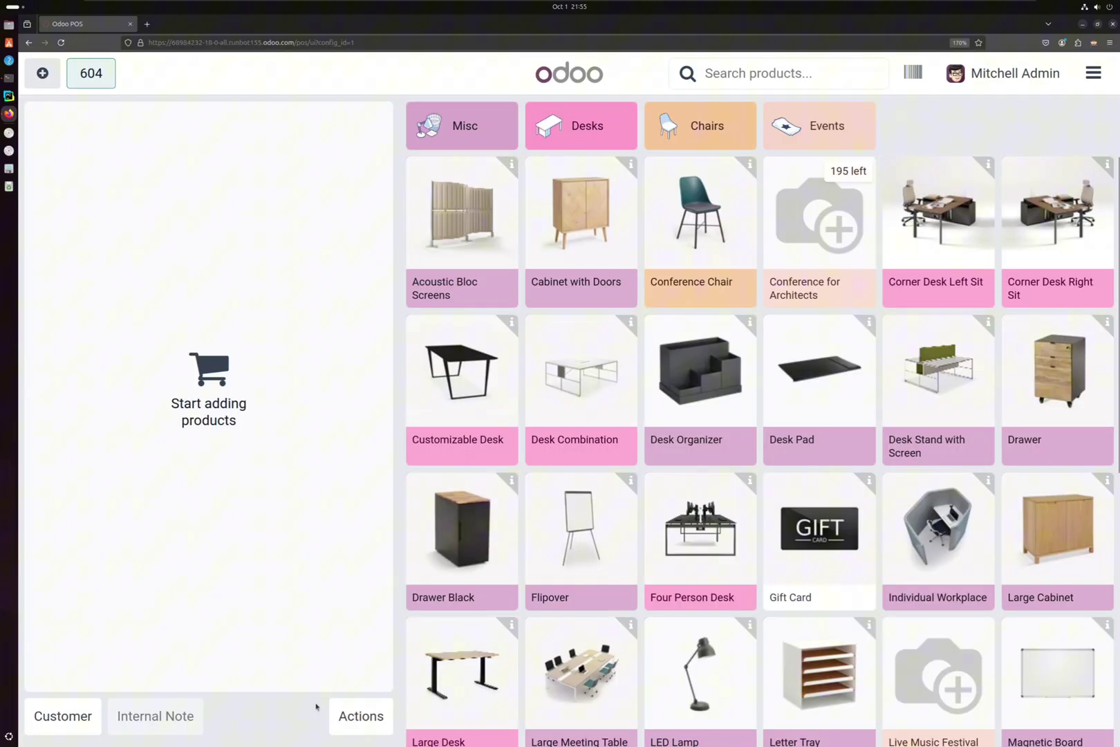
# Choose Create Product from the main menu to get a blank New Product form.
pyautogui.click(1093, 73)
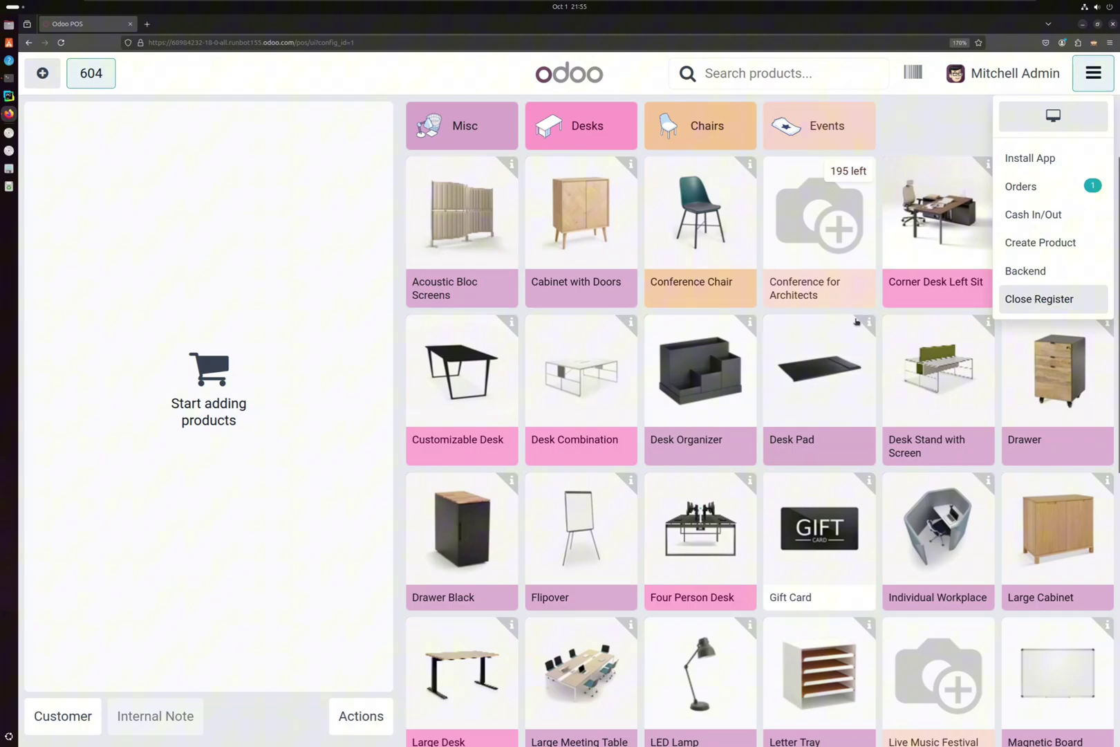
pyautogui.click(1043, 249)
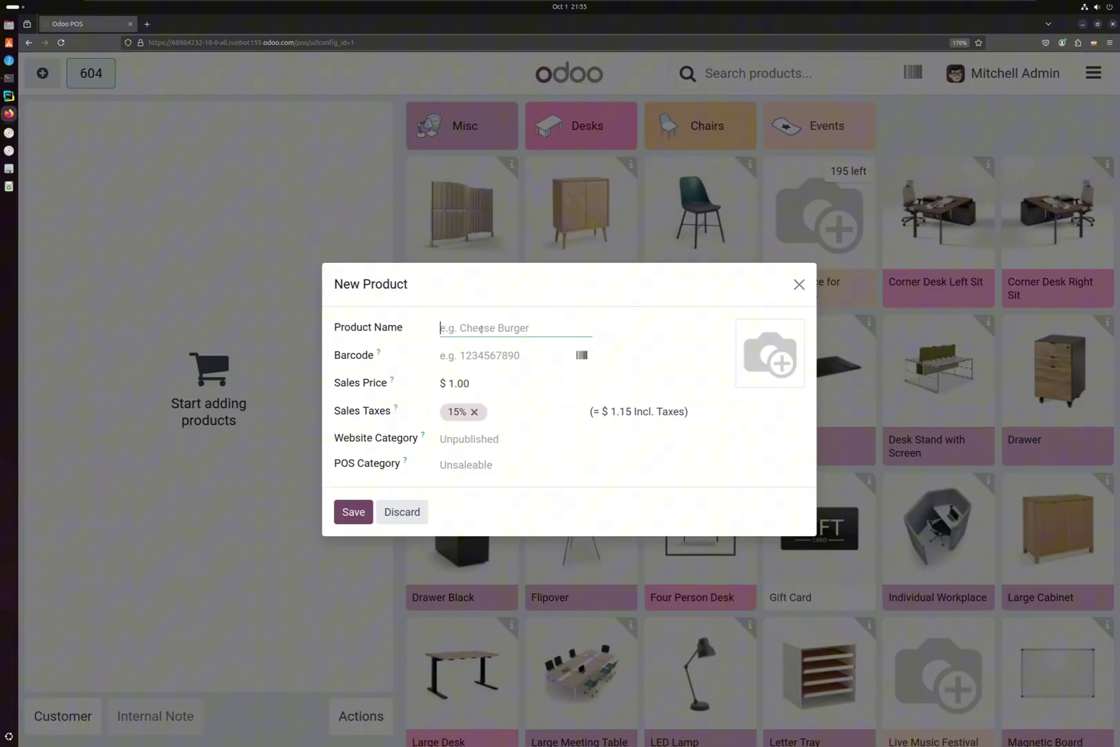
pyautogui.write('Test P')
pyautogui.write('roduct')
pyautogui.click(505, 358)
pyautogui.write('5255435435')
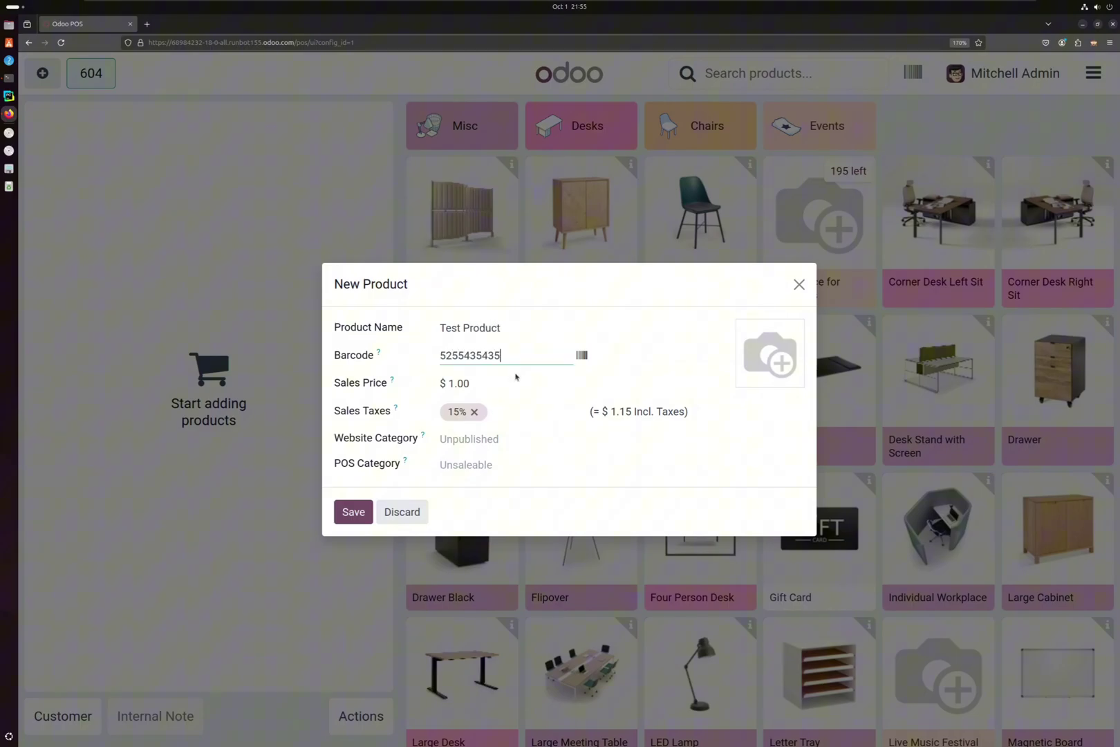
pyautogui.click(502, 381)
pyautogui.write('5')
pyautogui.write('0')
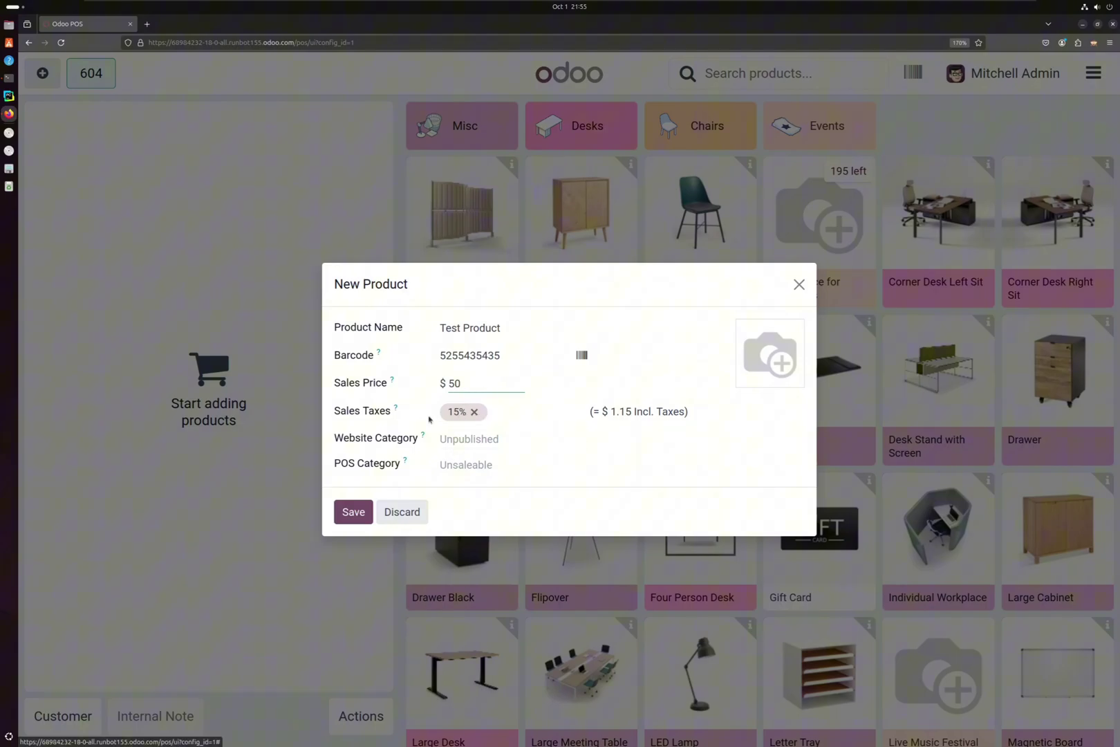
pyautogui.click(486, 465)
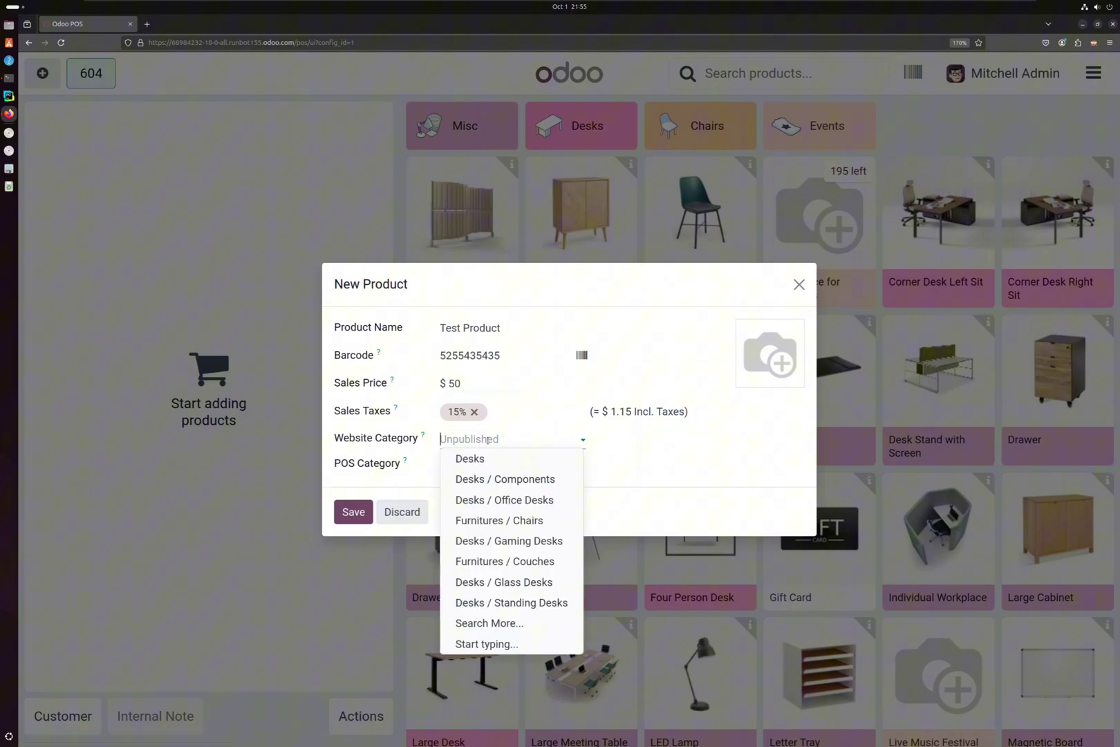
pyautogui.click(553, 473)
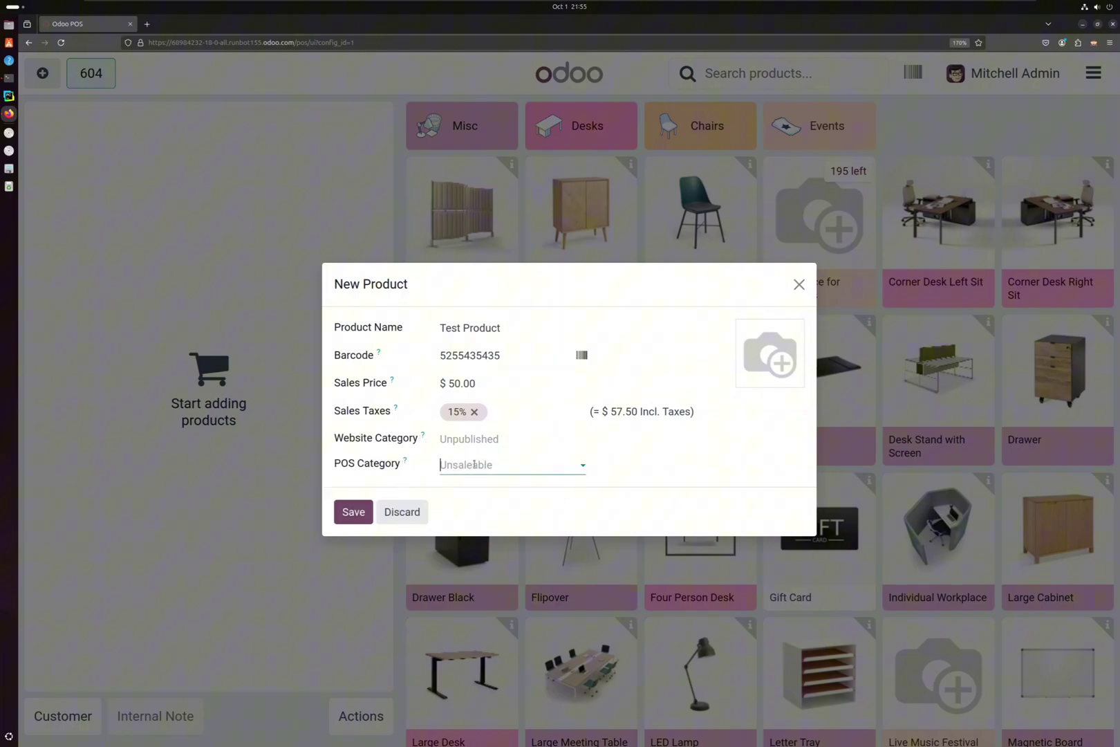
pyautogui.click(472, 464)
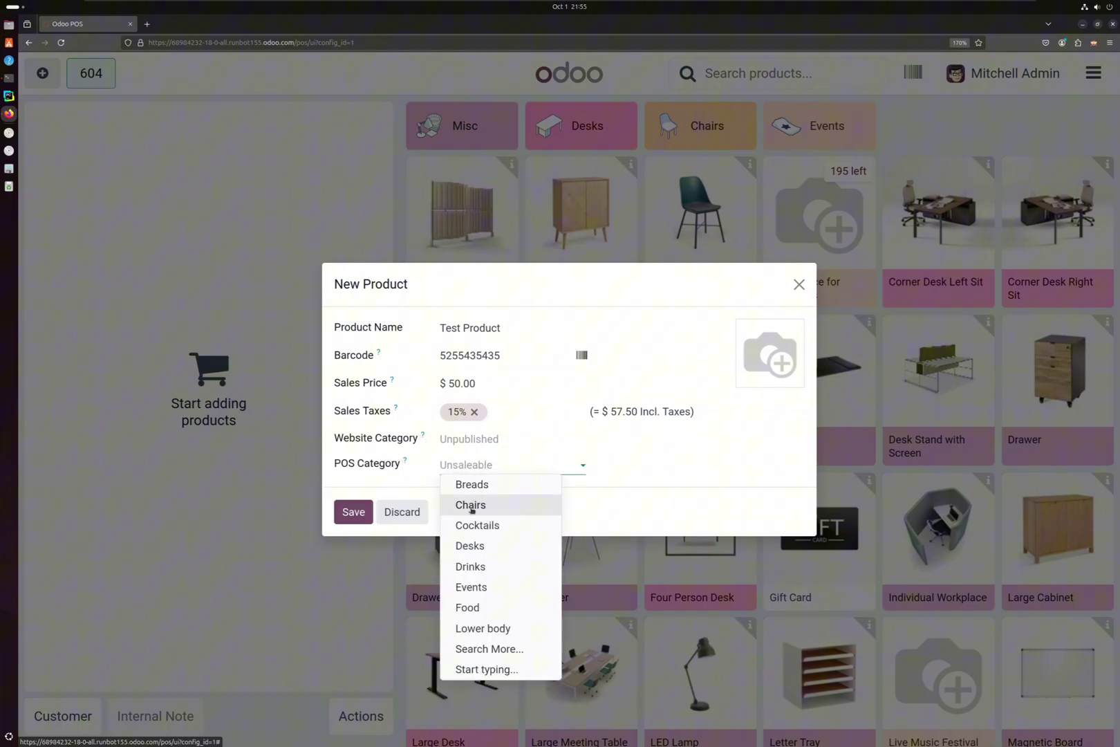
pyautogui.click(471, 505)
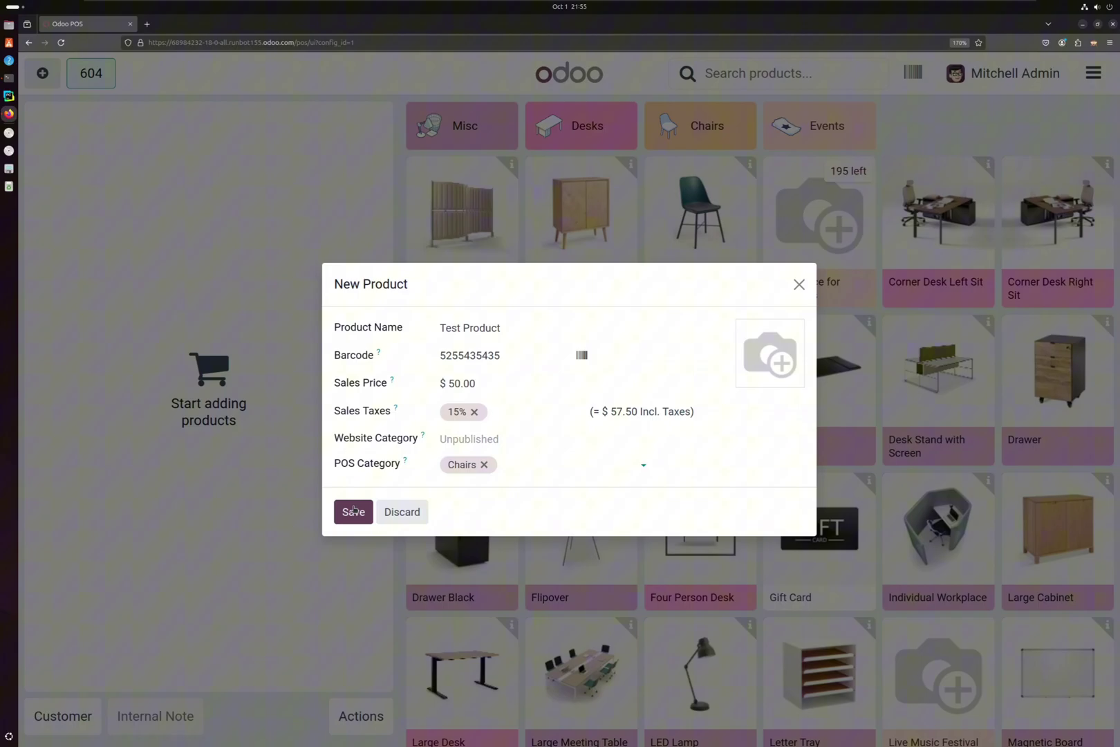
pyautogui.click(352, 513)
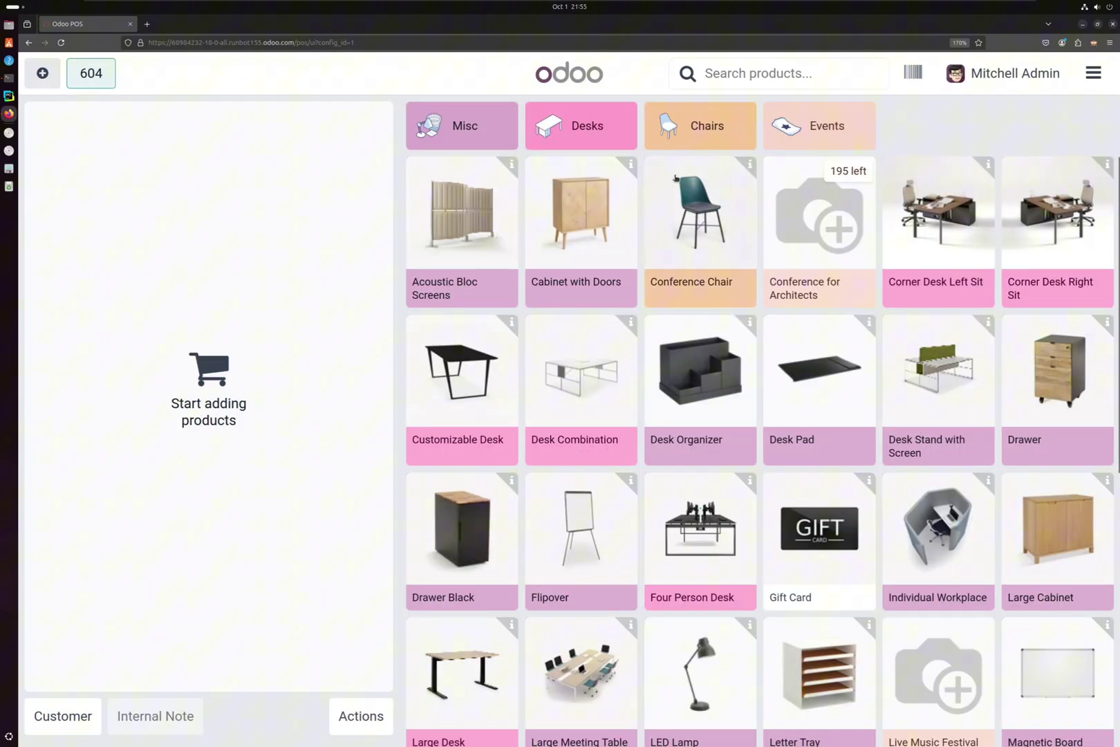
pyautogui.click(685, 136)
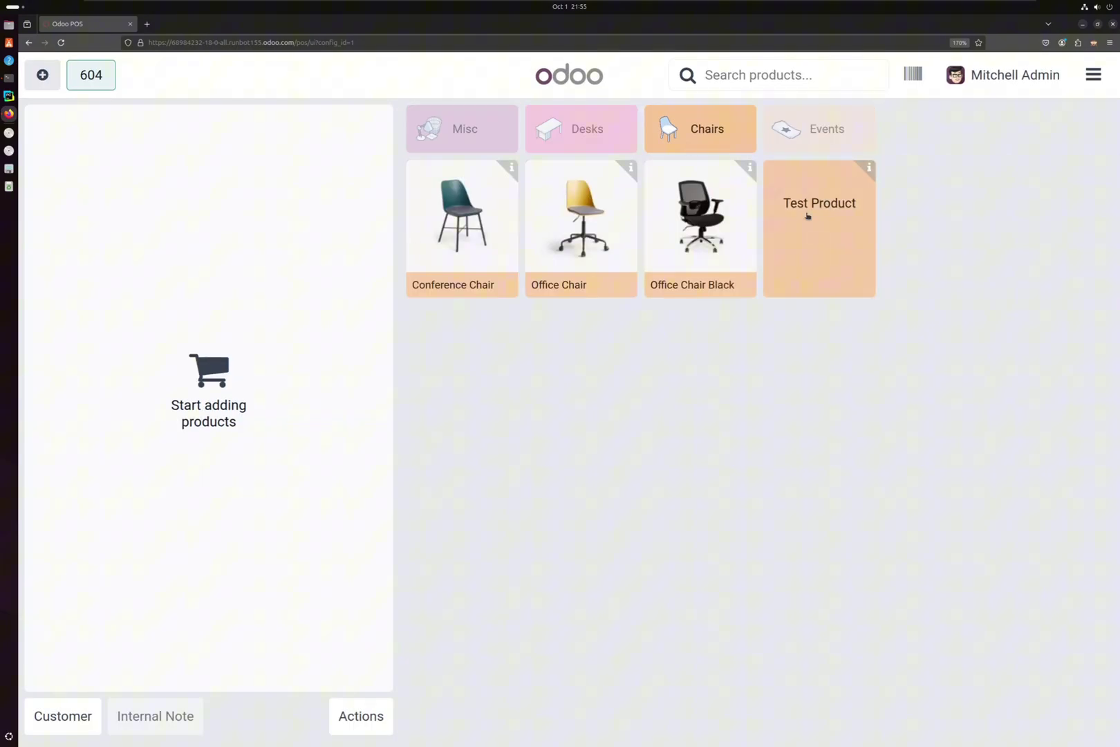
pyautogui.click(1093, 74)
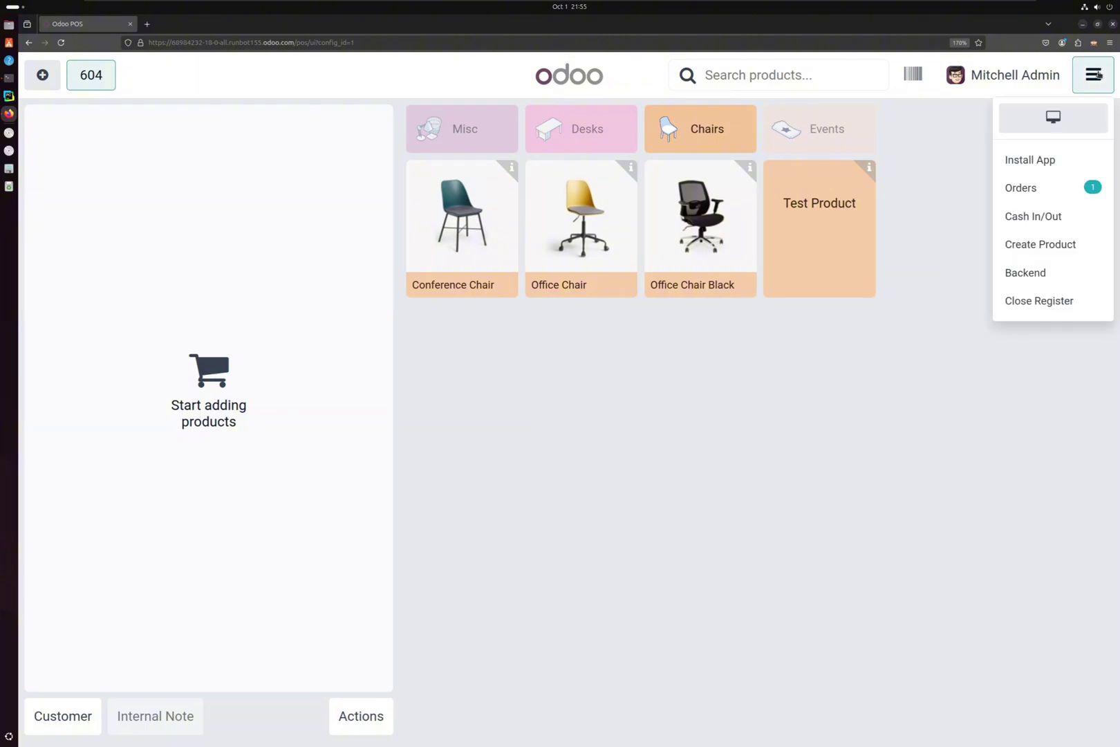
# Filter the orders list to Paid and select order 603 with the $750 desk.
pyautogui.click(1037, 191)
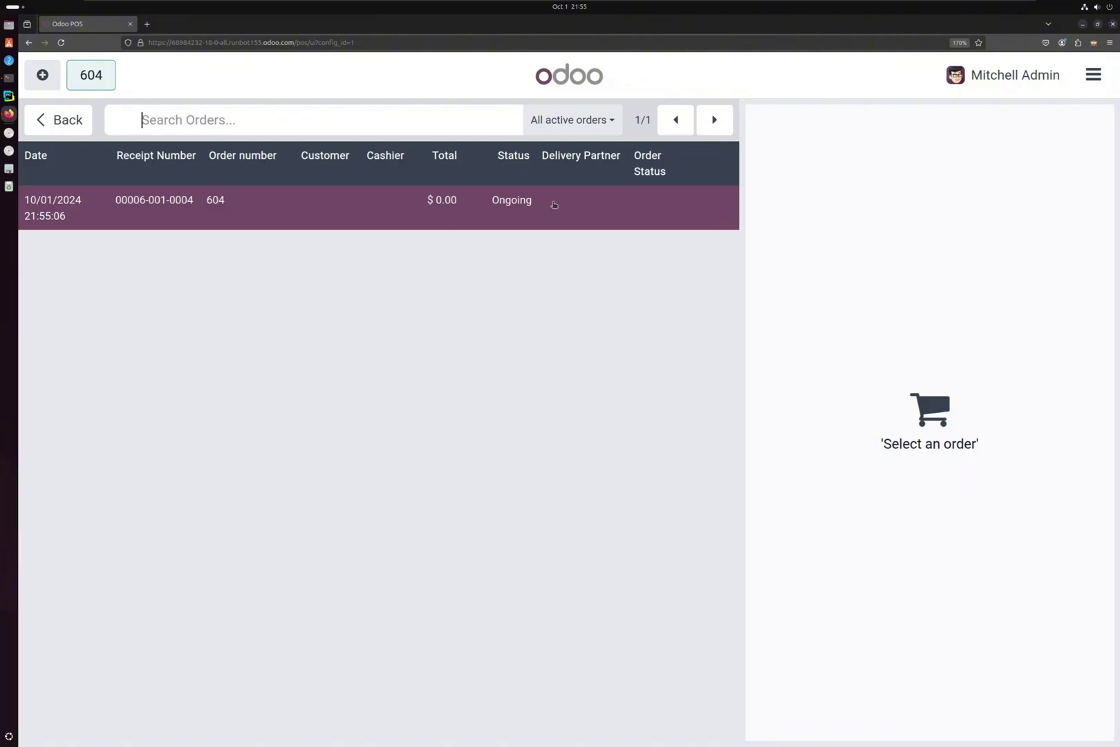
pyautogui.click(578, 119)
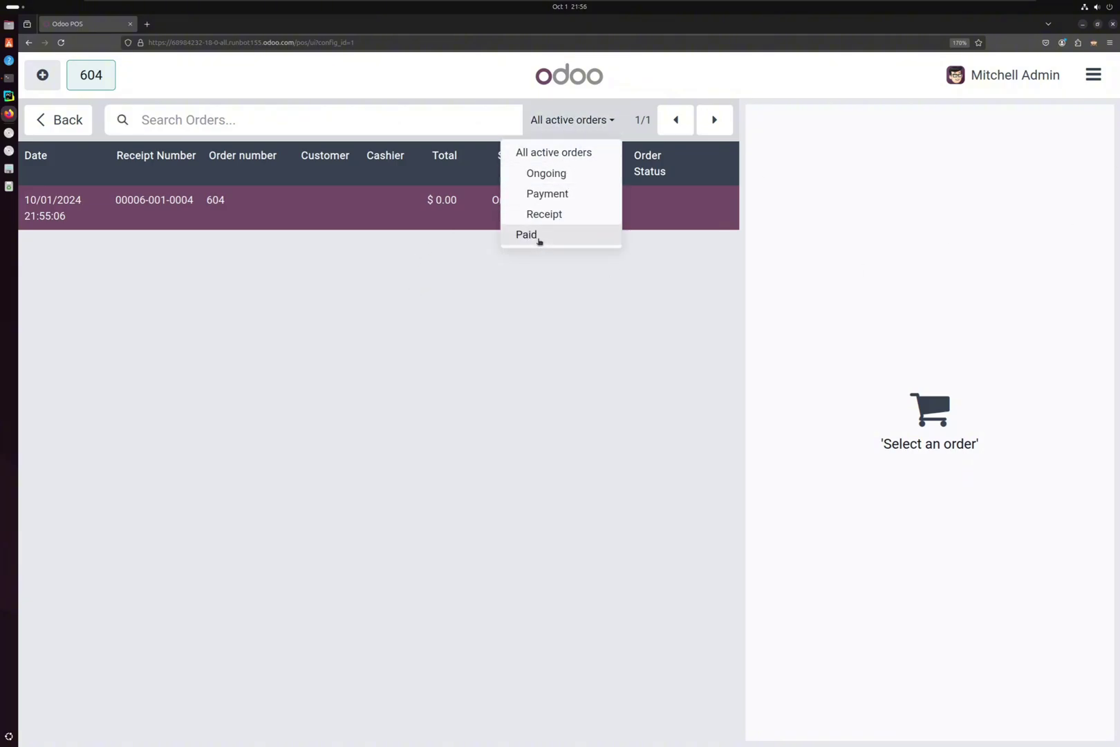
pyautogui.click(528, 234)
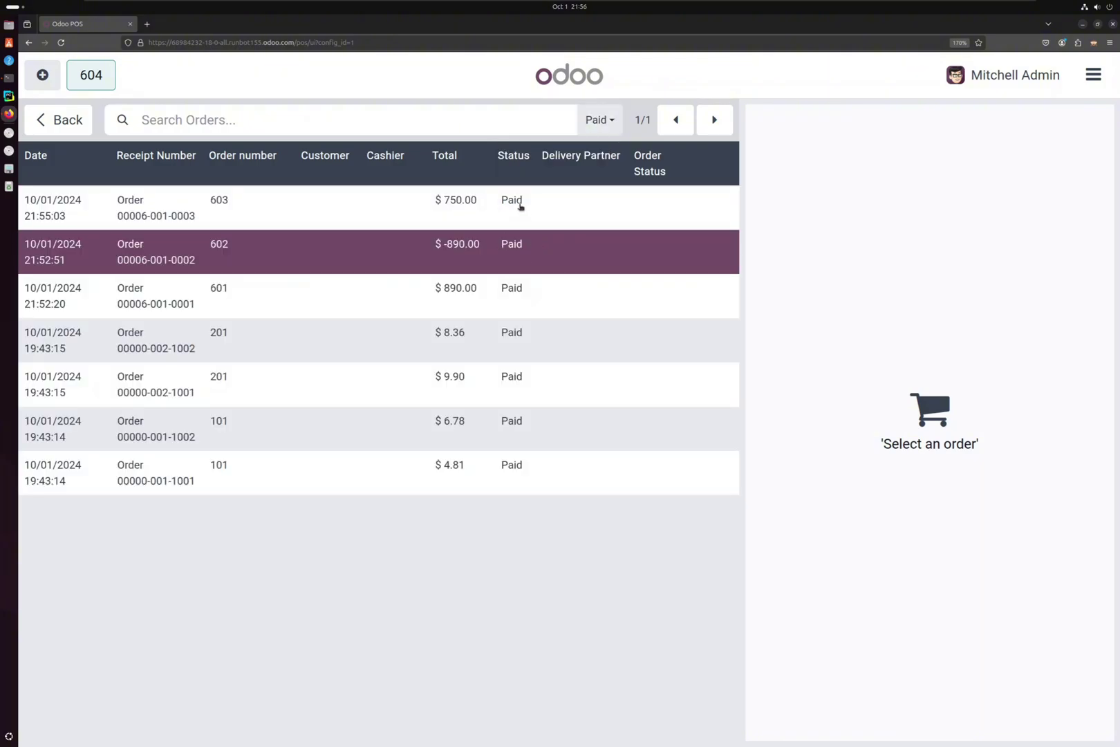
pyautogui.click(520, 207)
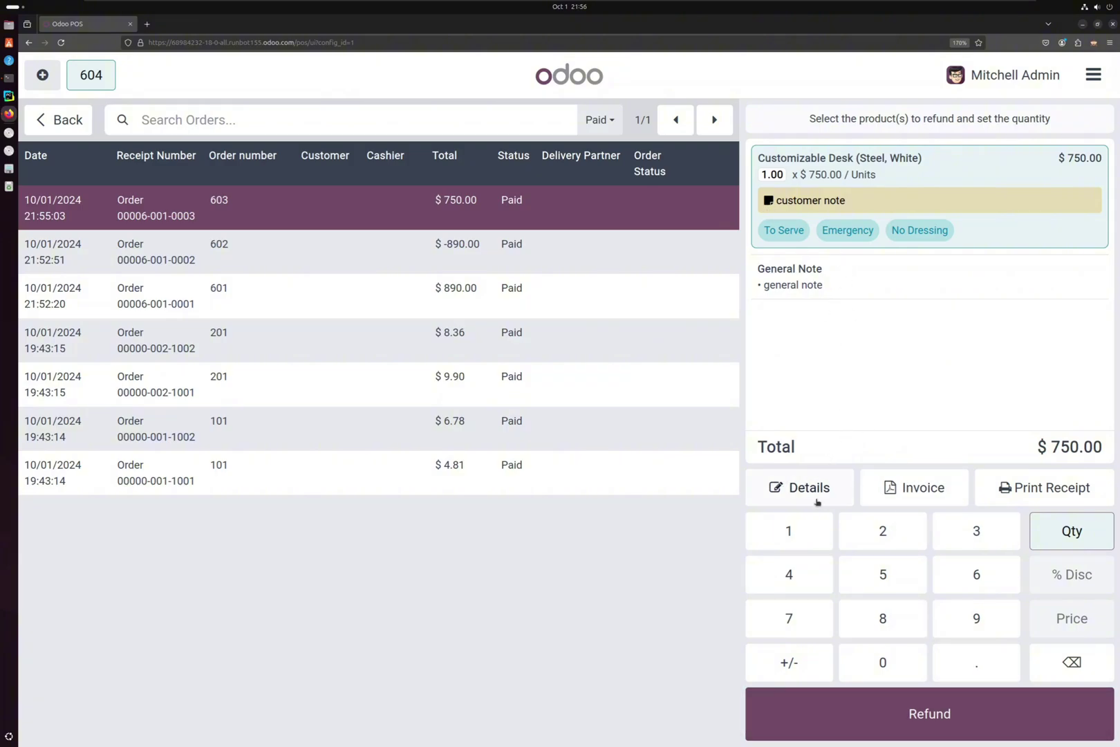
# Set refund quantity 1 for the Customizable Desk and create the -$750.00 refund.
pyautogui.click(818, 533)
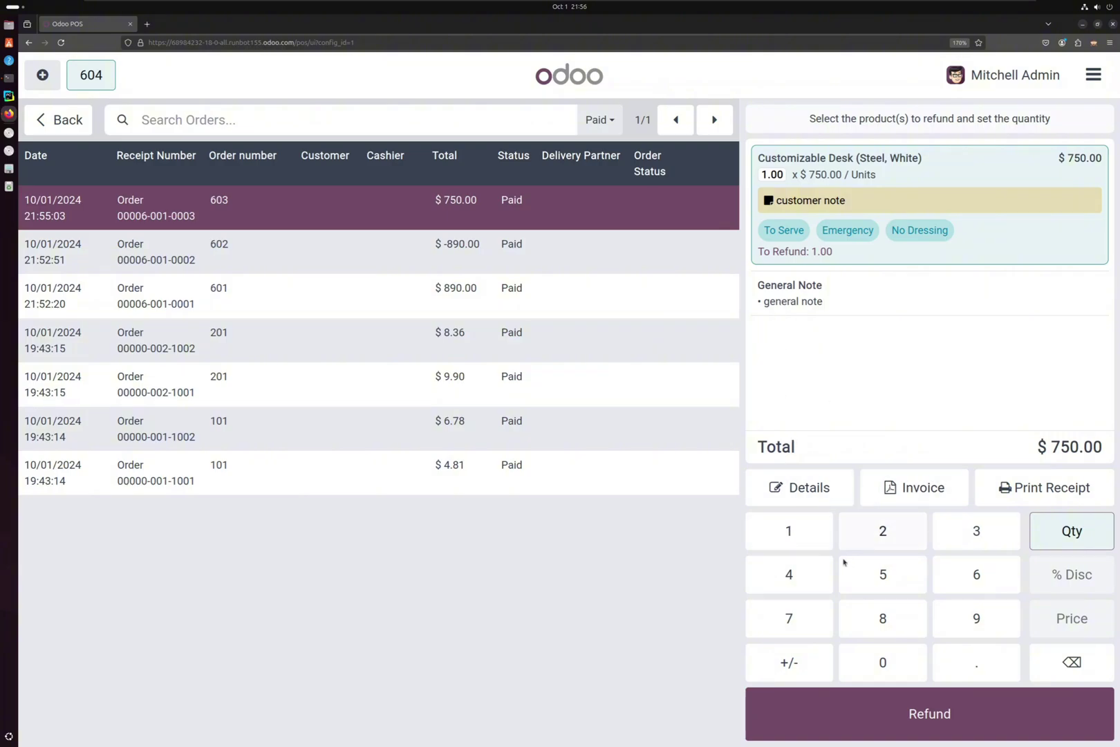
pyautogui.click(922, 731)
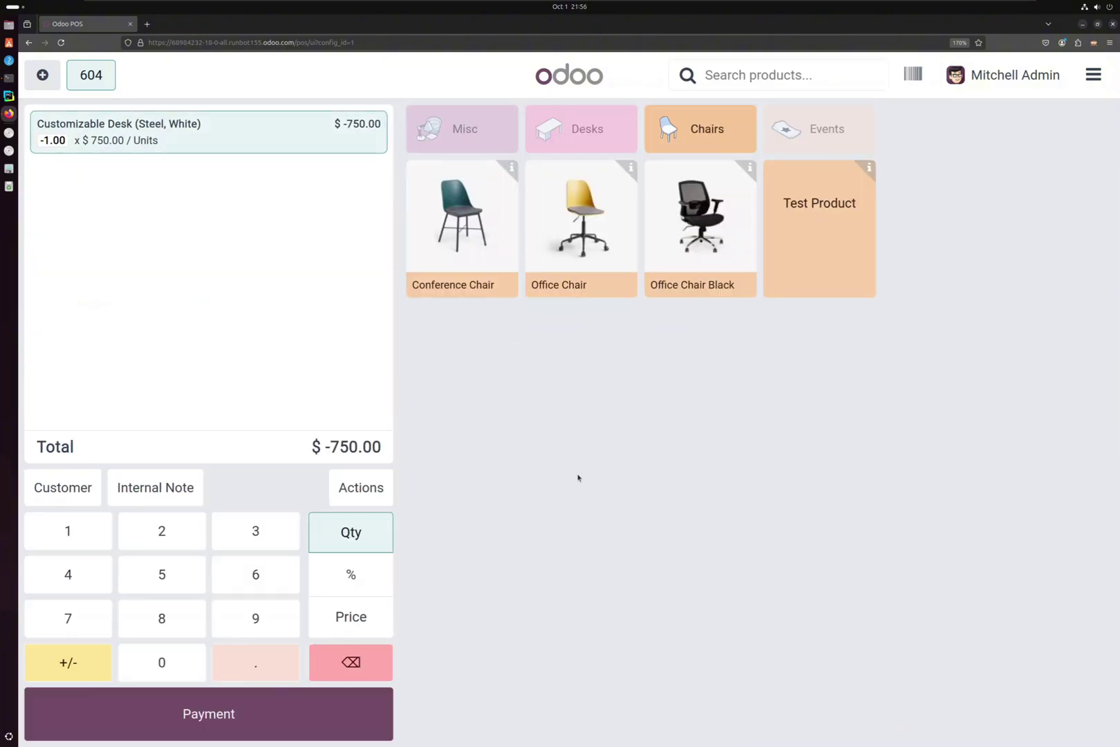
# Pay out the -$750.00 desk refund in cash, validate it, and start order 605.
pyautogui.click(230, 729)
pyautogui.click(218, 129)
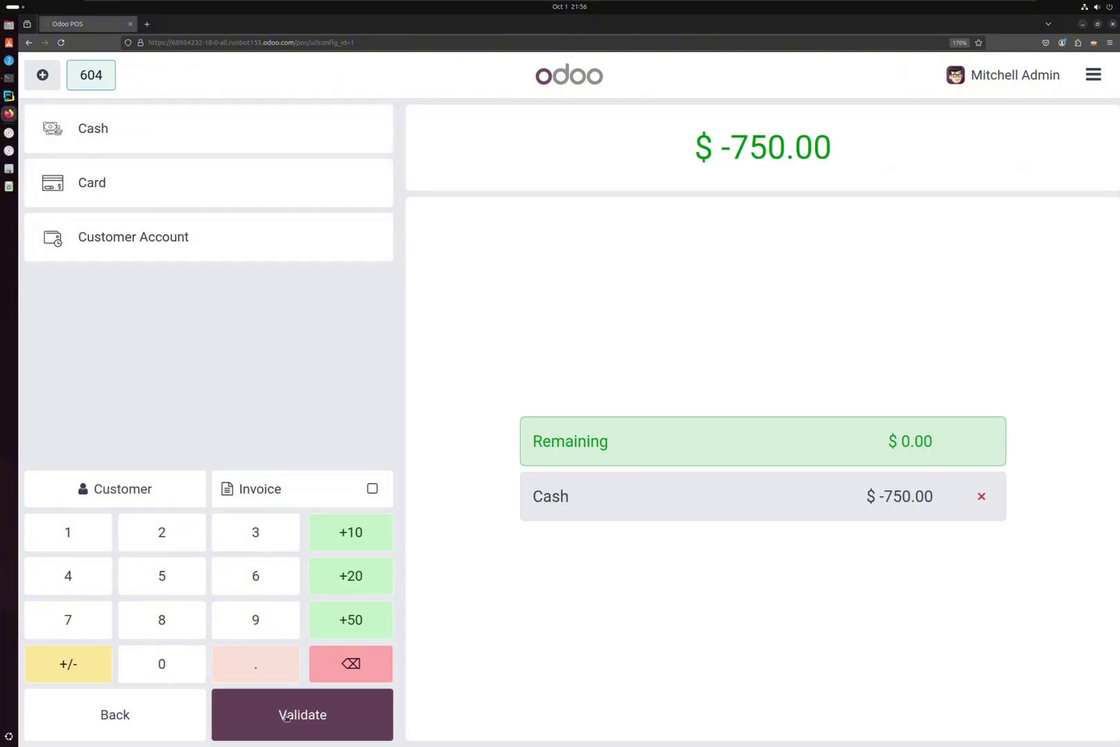
pyautogui.click(284, 715)
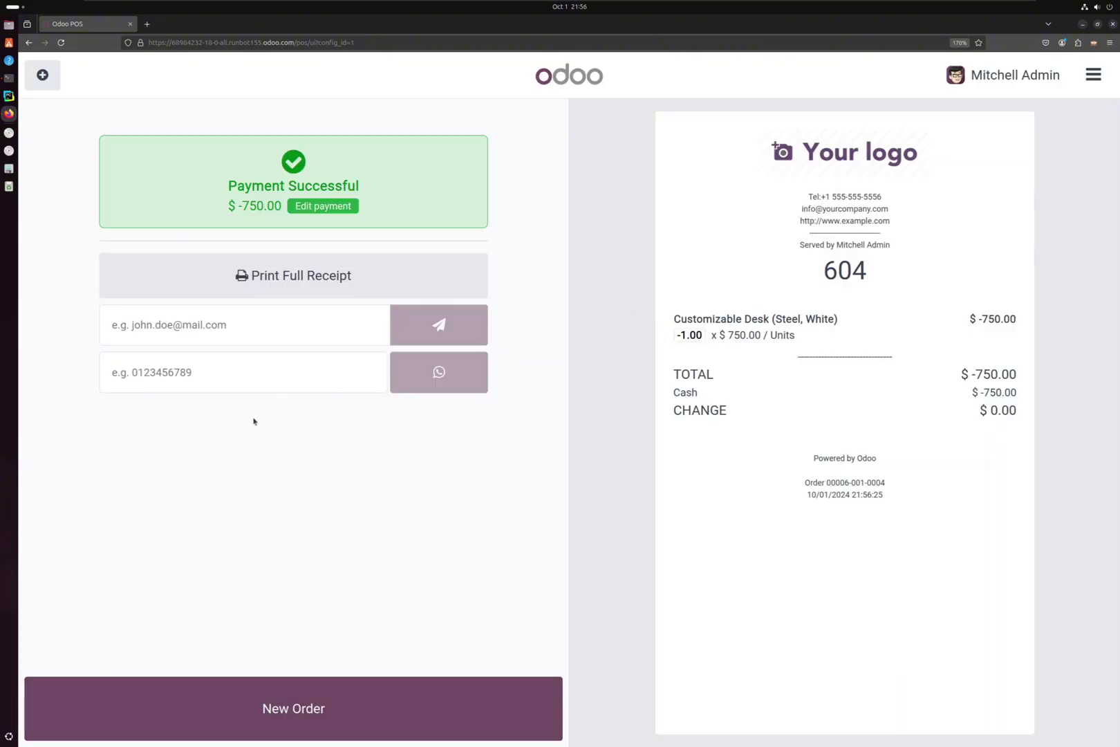
pyautogui.click(297, 695)
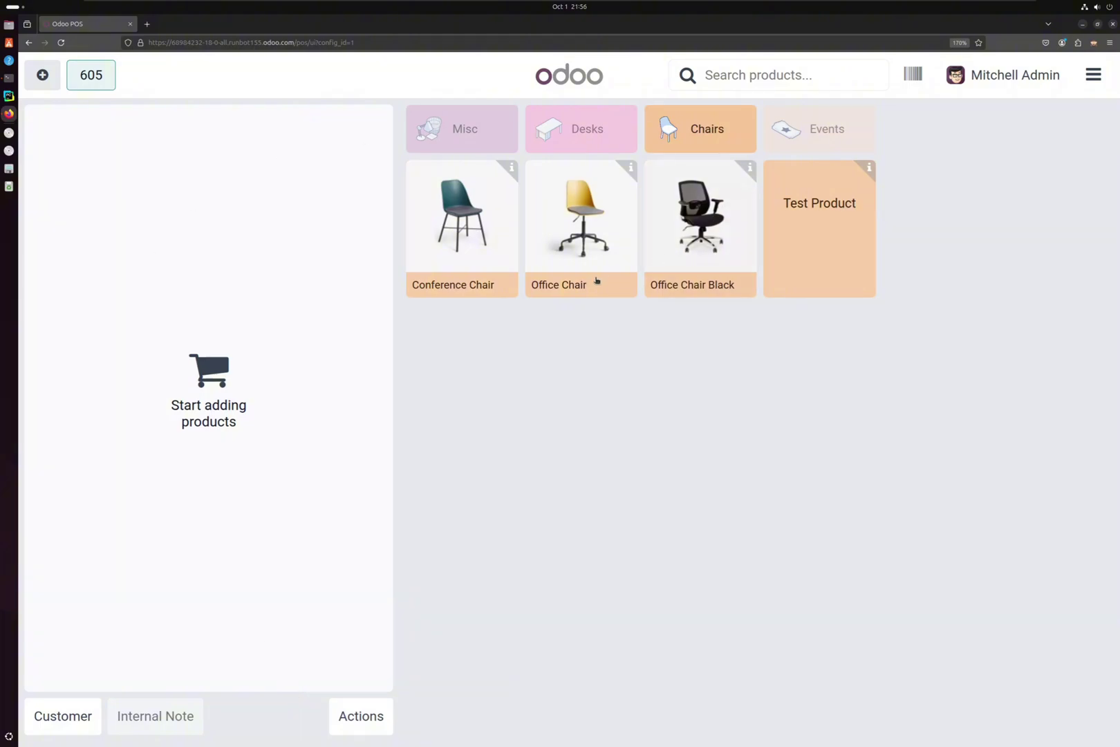
# Show the Misc category products, then open and dismiss the Actions list unused.
pyautogui.click(497, 145)
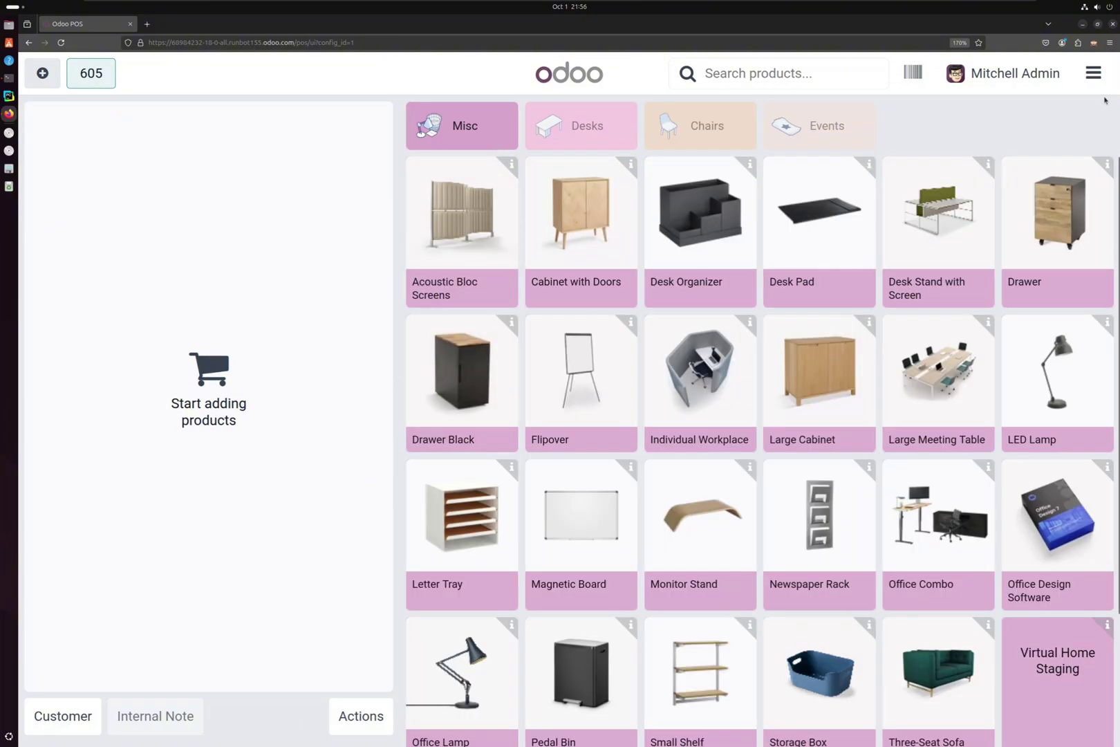
pyautogui.click(360, 716)
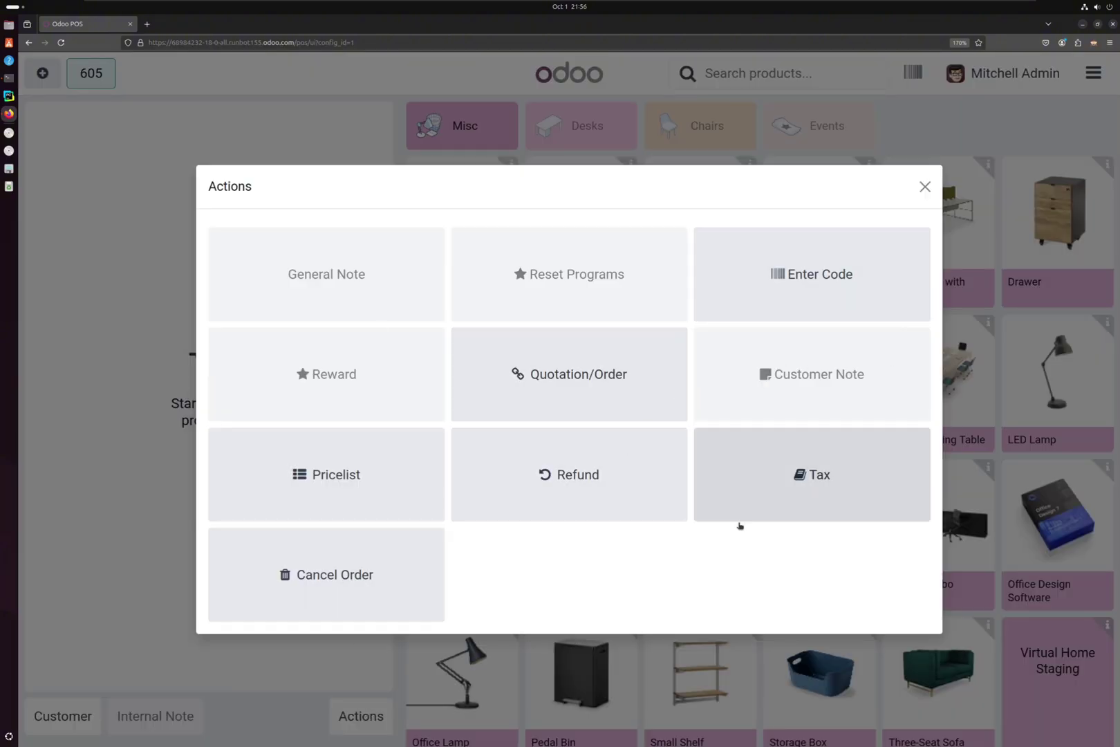
pyautogui.click(265, 592)
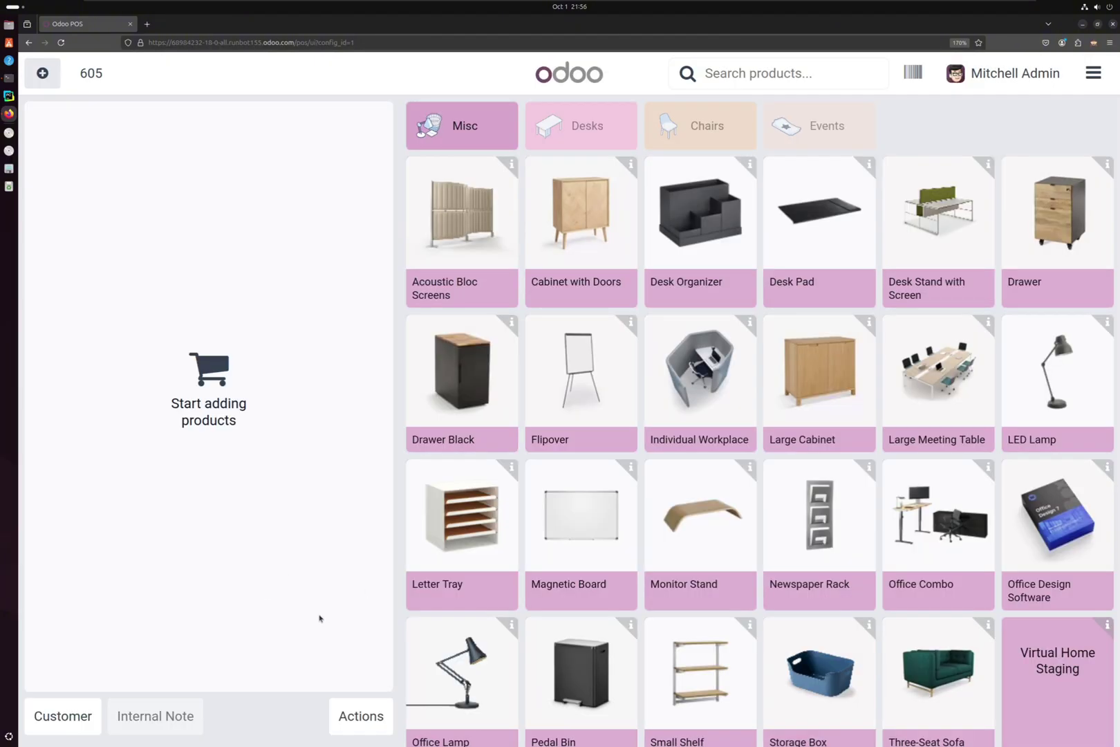